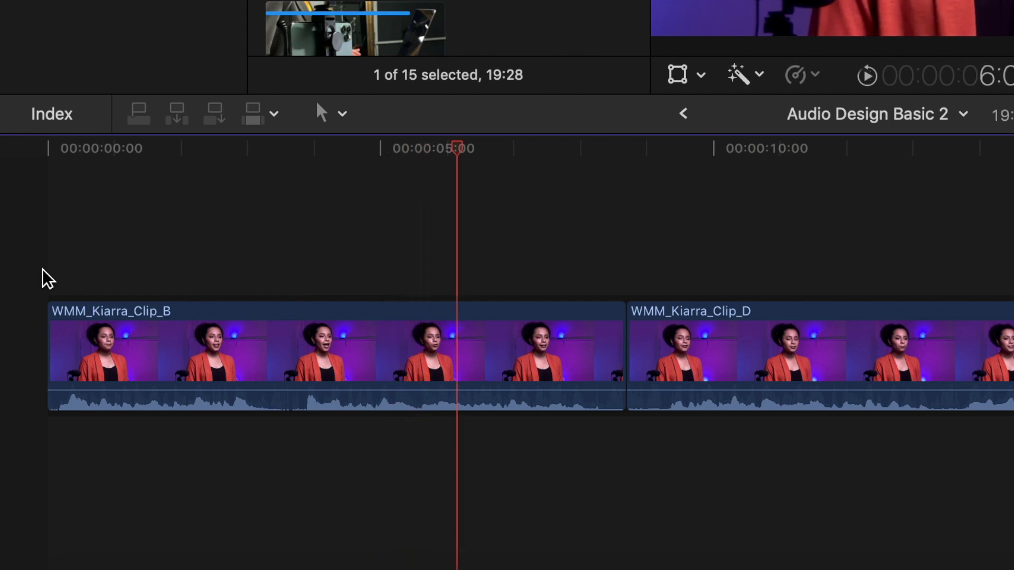
Show the audio meters beside the timeline at a larger width, and play the project to check its levels
{"action": "key", "text": "space"}
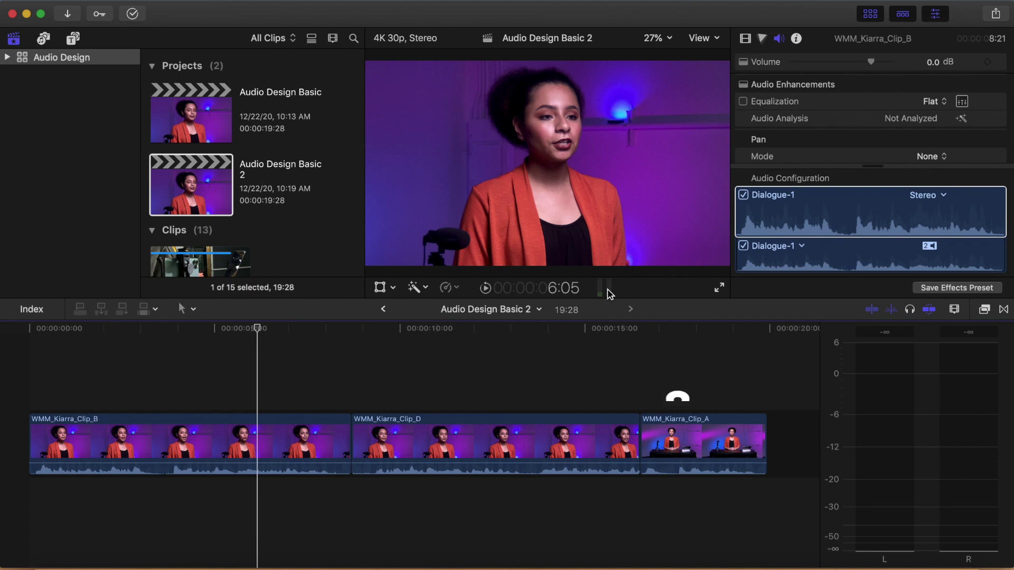
{"action": "key", "text": "shift+super+8"}
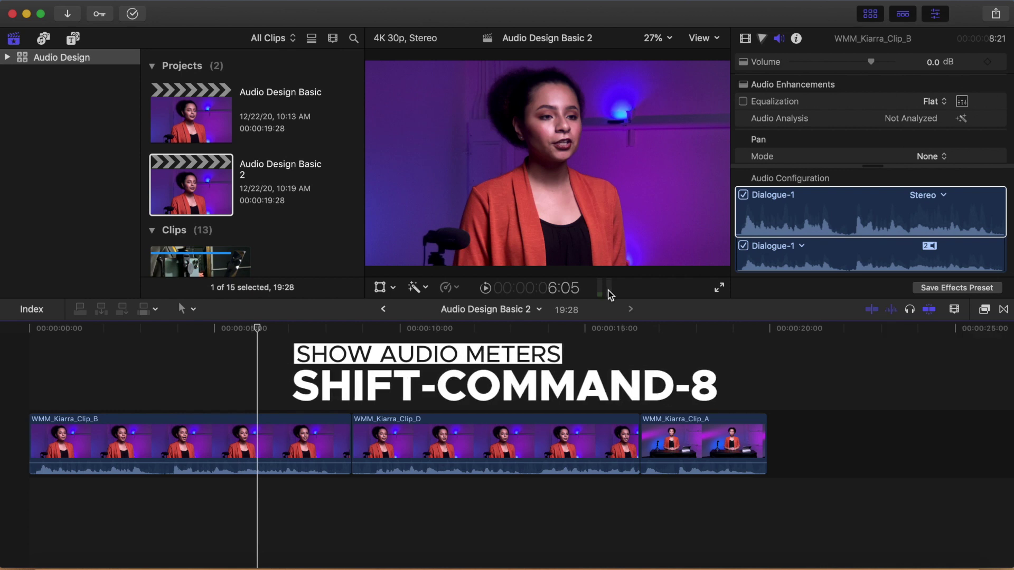
{"action": "left_click", "coordinate": [608, 291]}
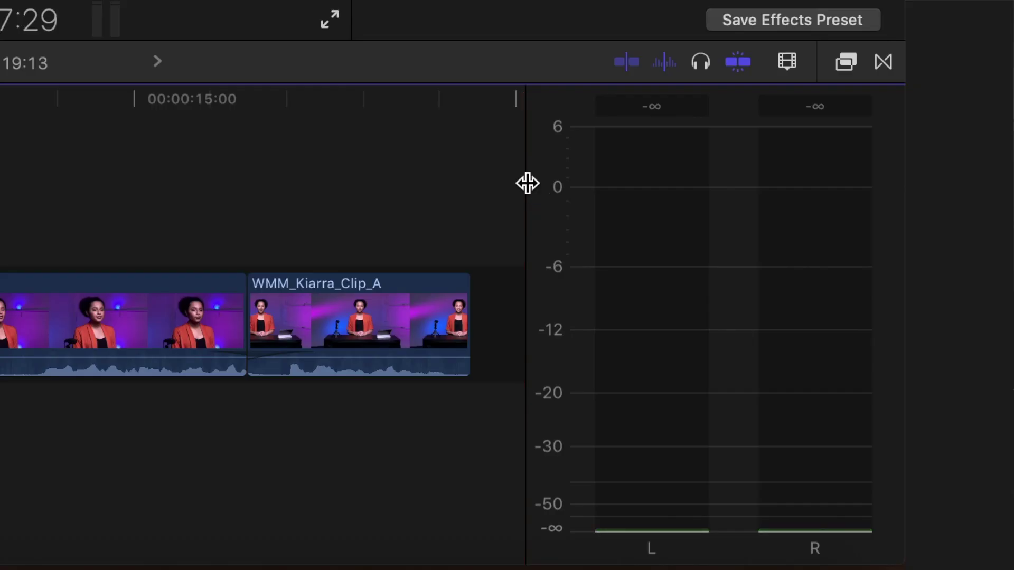
{"action": "mouse_move", "coordinate": [527, 184]}
{"action": "left_mouse_down"}
{"action": "mouse_move", "coordinate": [672, 176]}
{"action": "mouse_move", "coordinate": [537, 193]}
{"action": "mouse_move", "coordinate": [639, 200]}
{"action": "mouse_move", "coordinate": [526, 200]}
{"action": "left_mouse_up"}
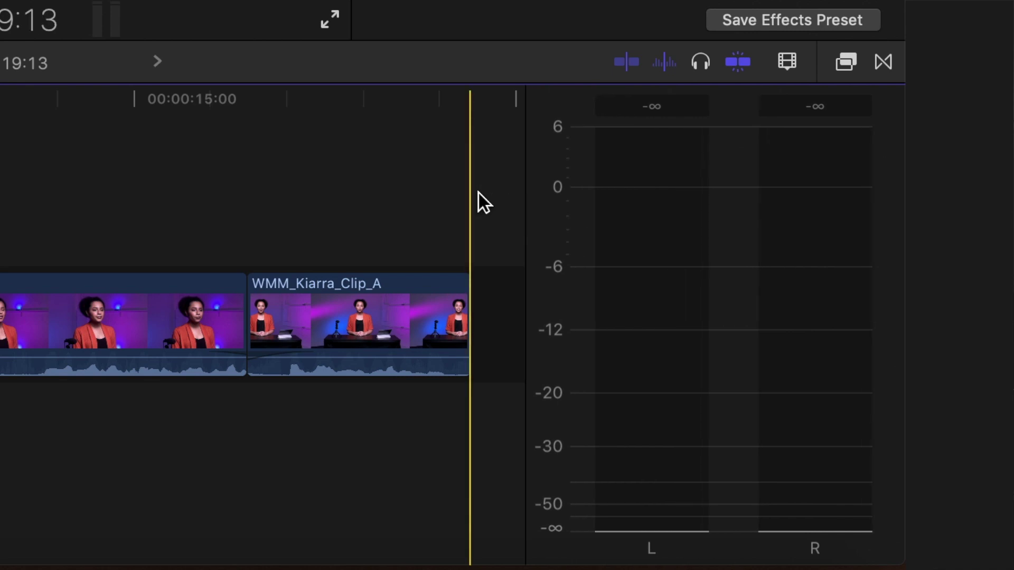
{"action": "key", "text": "space"}
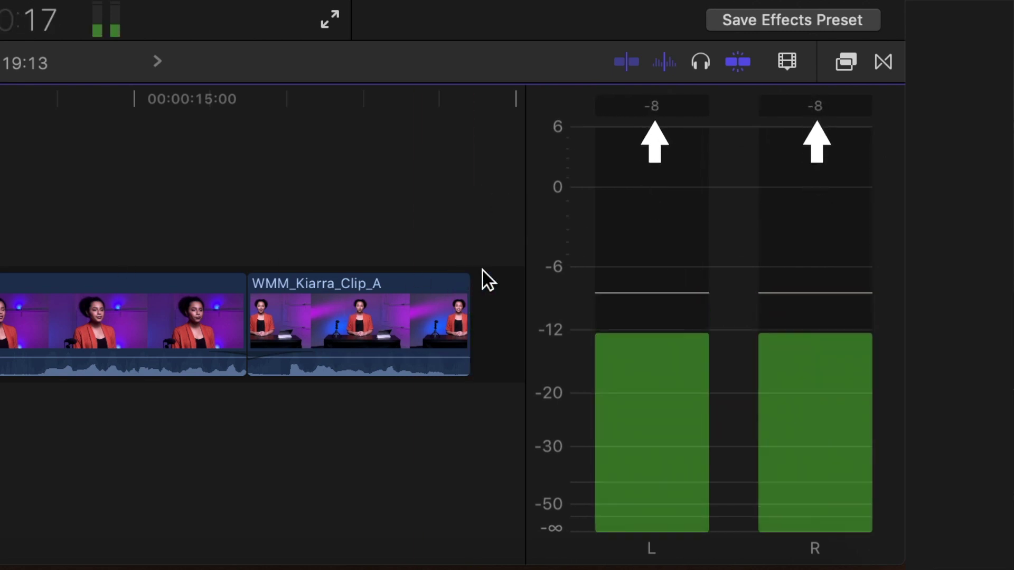
{"action": "mouse_move", "coordinate": [525, 270]}
{"action": "left_mouse_down"}
{"action": "mouse_move", "coordinate": [625, 253]}
{"action": "mouse_move", "coordinate": [536, 260]}
{"action": "left_mouse_up"}
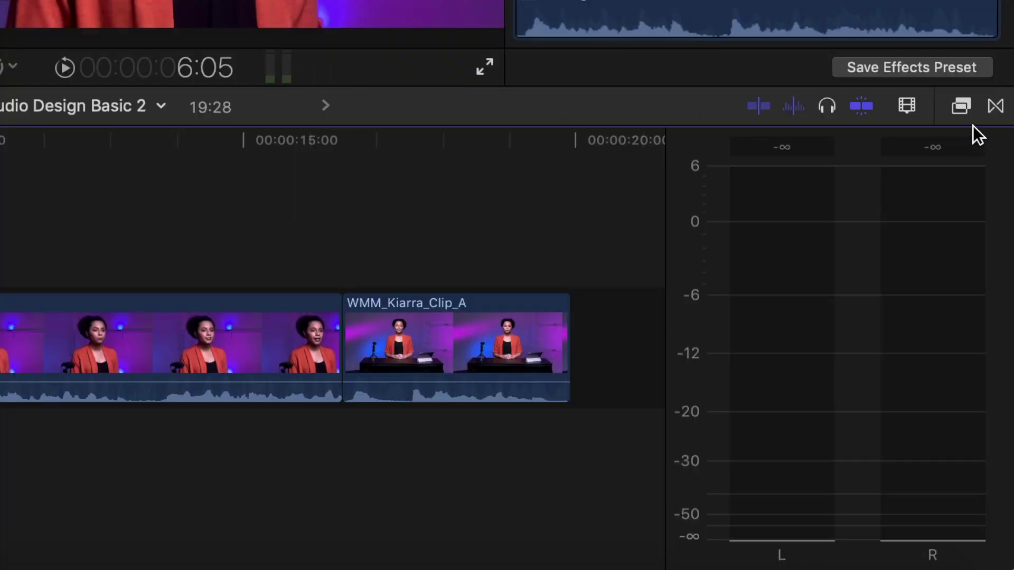
Set the timeline clips to show waveforms and filmstrips at equal size, and increase the clip height slightly
{"action": "left_click", "coordinate": [914, 107]}
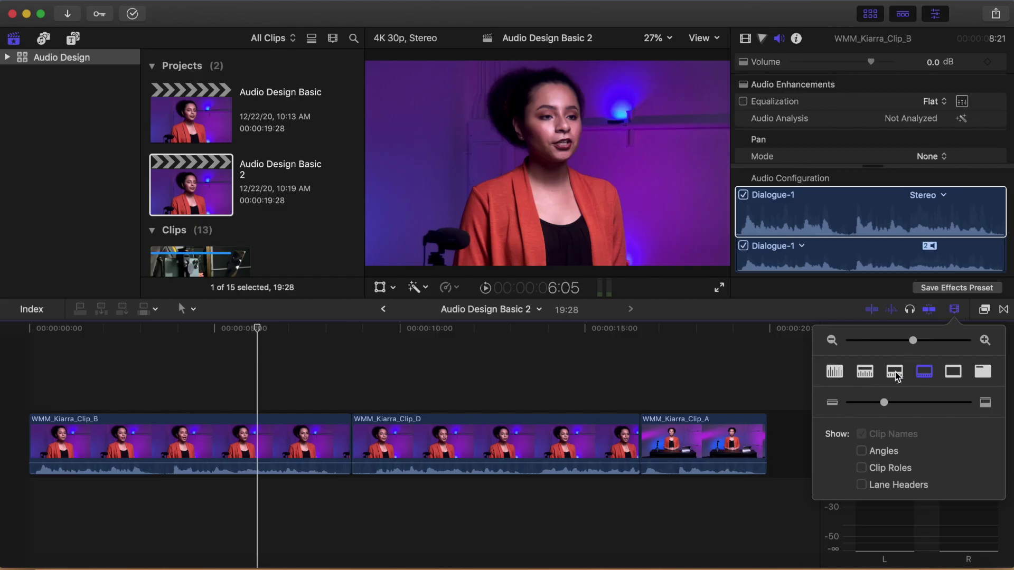
{"action": "left_click", "coordinate": [895, 372]}
{"action": "left_click", "coordinate": [866, 372]}
{"action": "left_click", "coordinate": [835, 372]}
{"action": "left_click", "coordinate": [865, 372]}
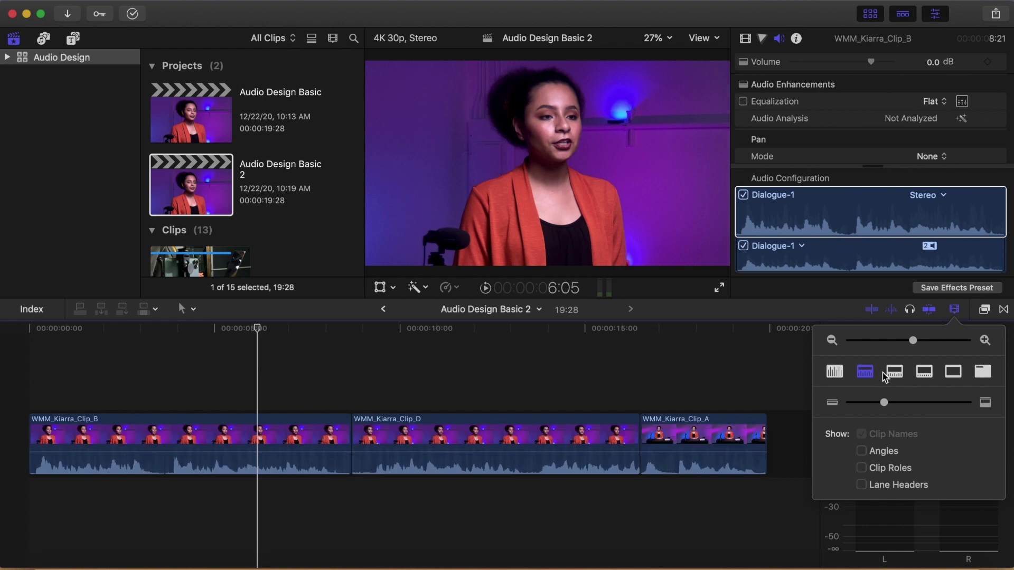
{"action": "left_click", "coordinate": [895, 372]}
{"action": "left_click", "coordinate": [925, 372]}
{"action": "left_click", "coordinate": [866, 372]}
{"action": "left_click", "coordinate": [894, 372]}
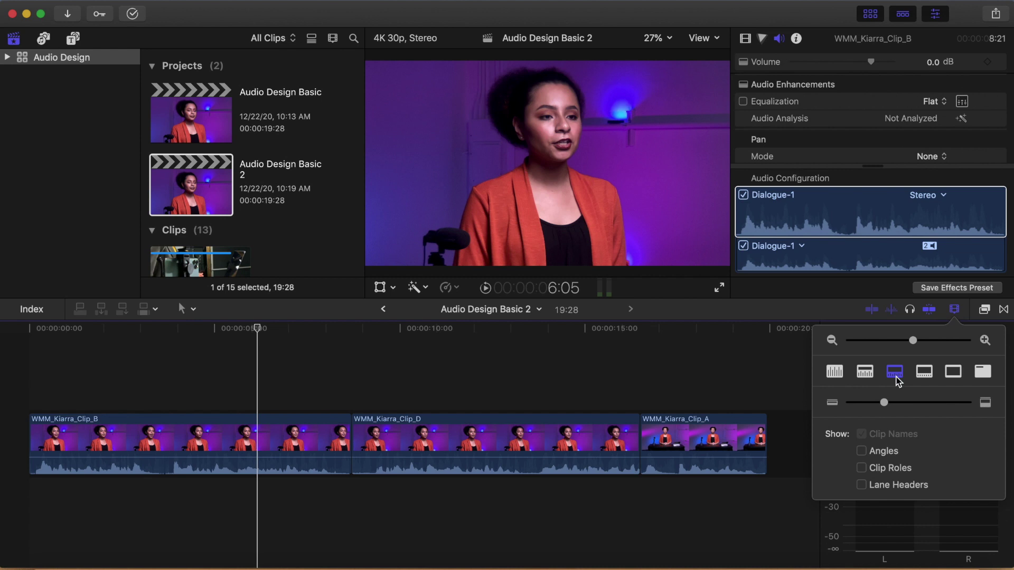
{"action": "mouse_move", "coordinate": [887, 404]}
{"action": "left_mouse_down"}
{"action": "mouse_move", "coordinate": [967, 407]}
{"action": "mouse_move", "coordinate": [874, 408]}
{"action": "mouse_move", "coordinate": [910, 407]}
{"action": "mouse_move", "coordinate": [902, 411]}
{"action": "left_mouse_up"}
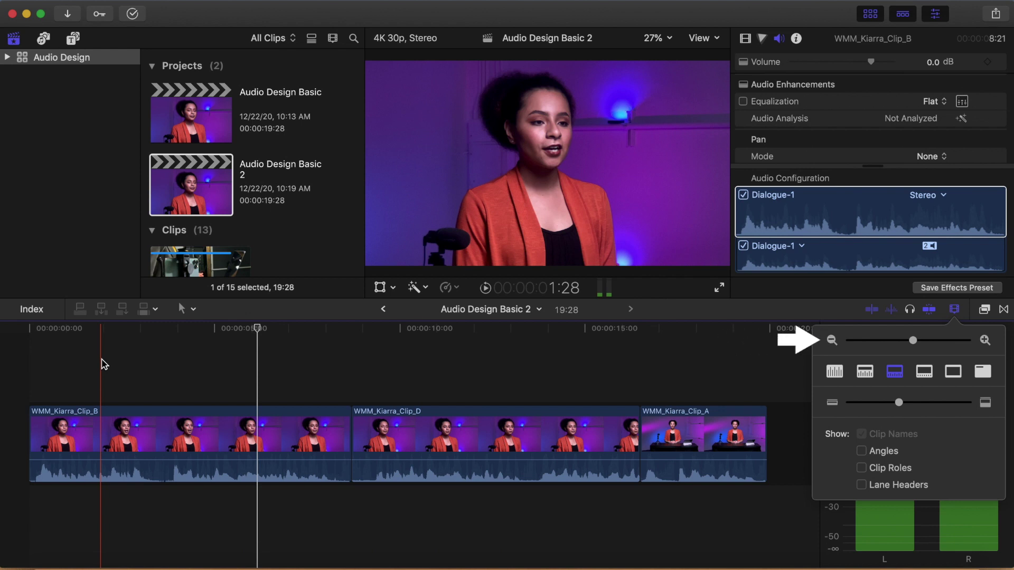
Fit the whole project in the timeline and play it from the start to check the levels on the audio meters
{"action": "key", "text": "super+equal"}
{"action": "key", "text": "super+equal"}
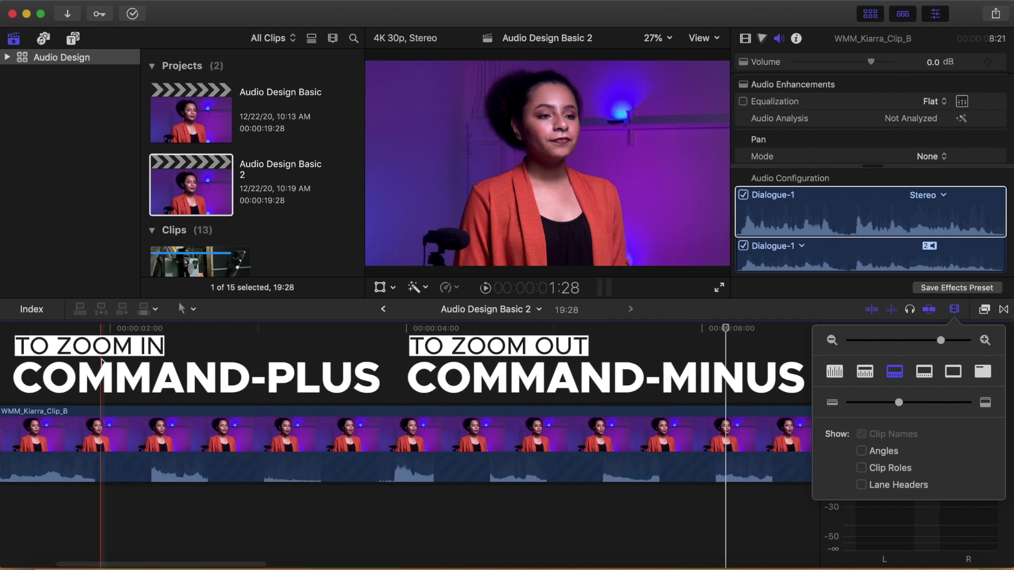
{"action": "key", "text": "super+minus"}
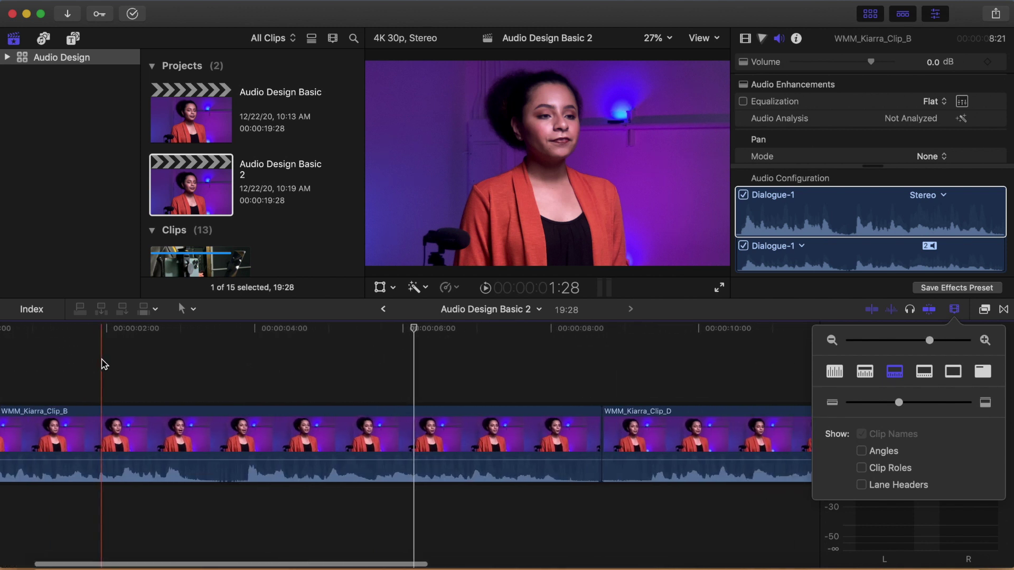
{"action": "scroll", "coordinate": [104, 365], "scroll_direction": "right", "scroll_amount": 3}
{"action": "key", "text": "shift+z"}
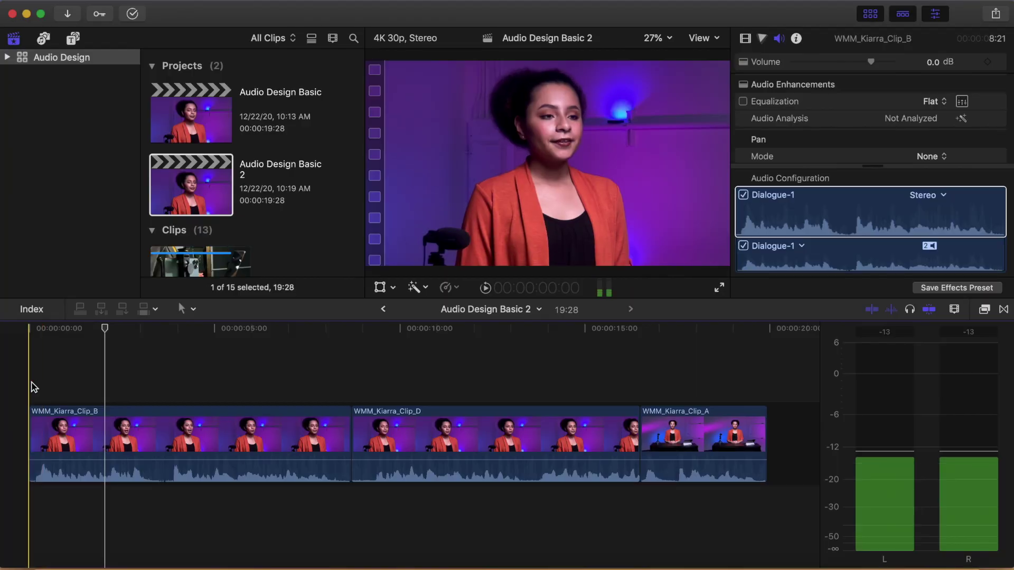
{"action": "key", "text": "space"}
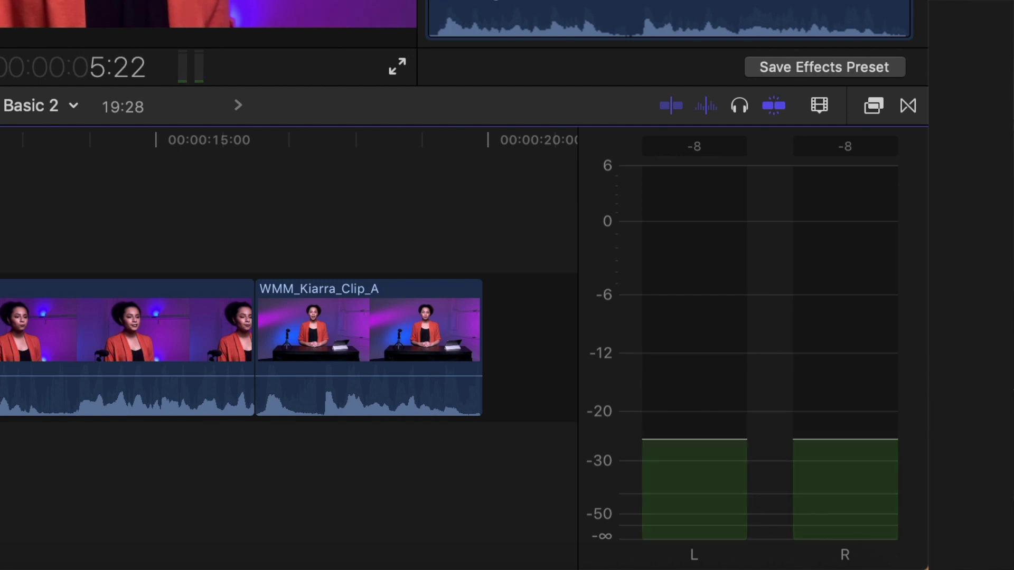
{"action": "key", "text": "space"}
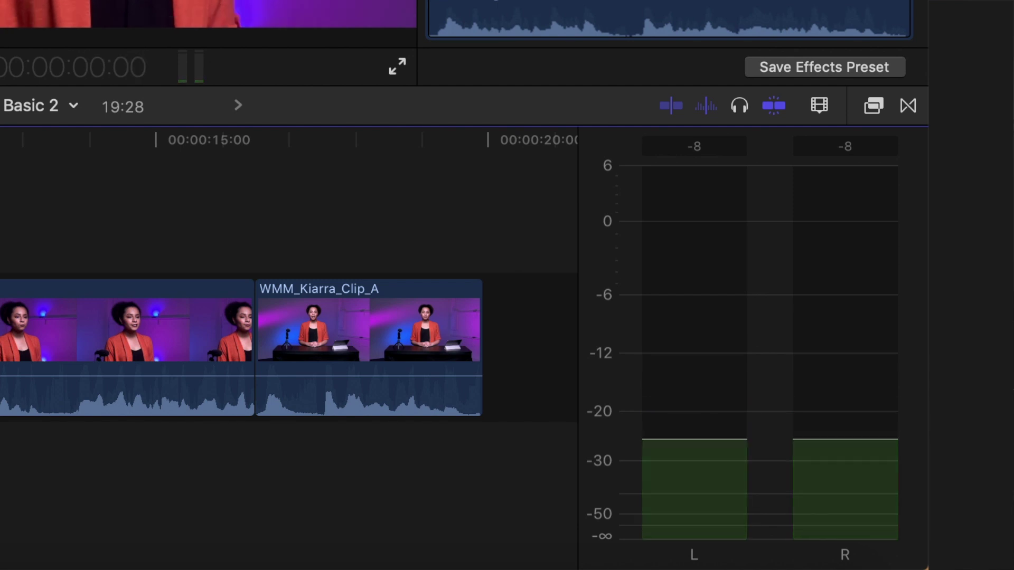
{"action": "key", "text": "space"}
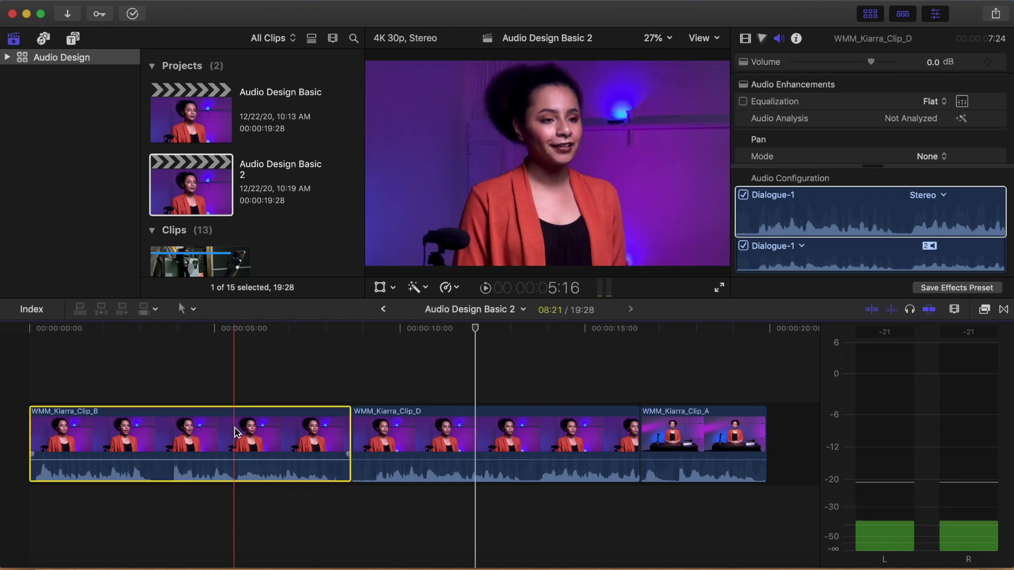
Expand the audio of the first timeline clip so it sits separately below the video, and select that clip at 3:01
{"action": "left_click", "coordinate": [235, 432]}
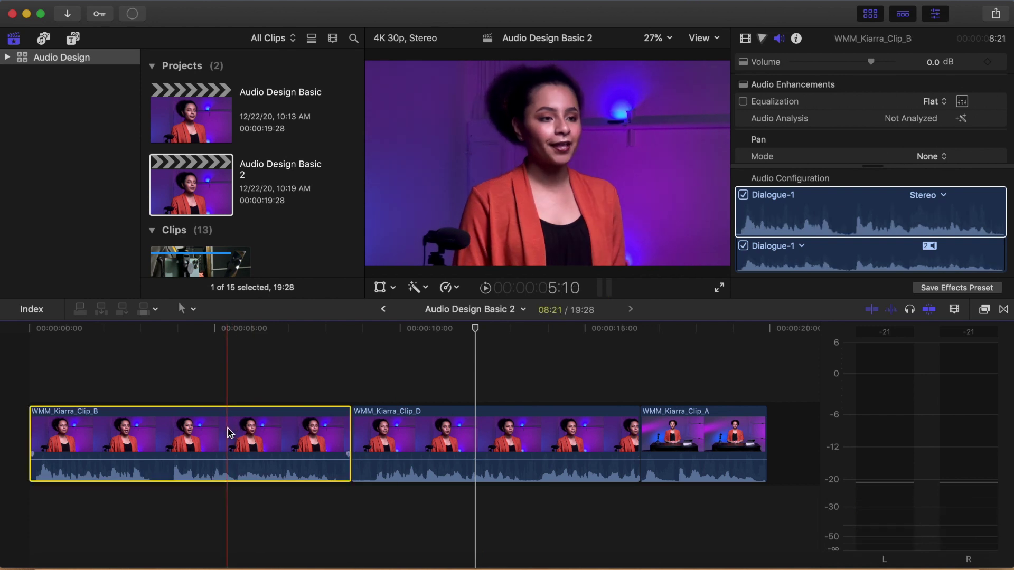
{"action": "right_click", "coordinate": [229, 432]}
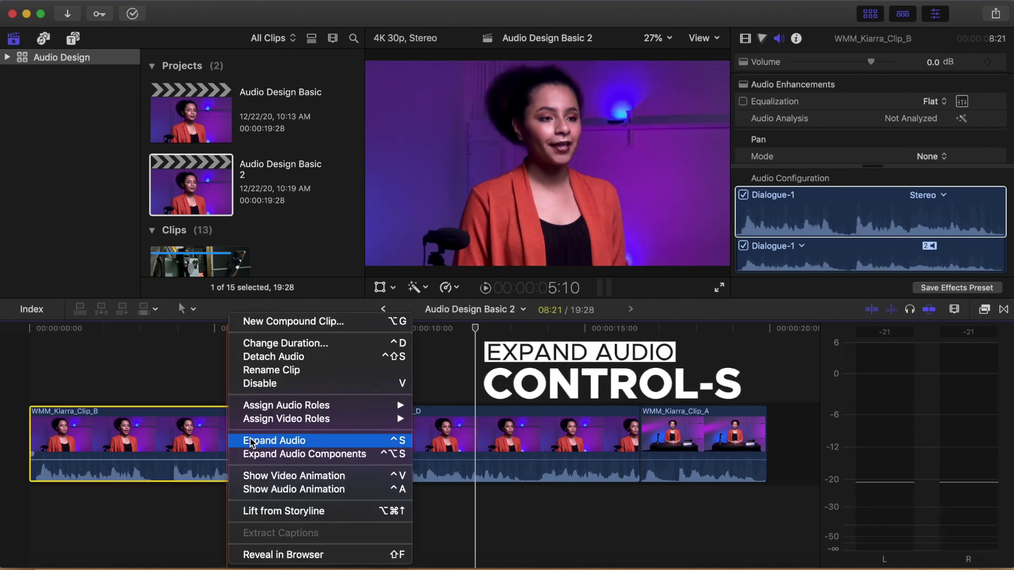
{"action": "left_click", "coordinate": [252, 441]}
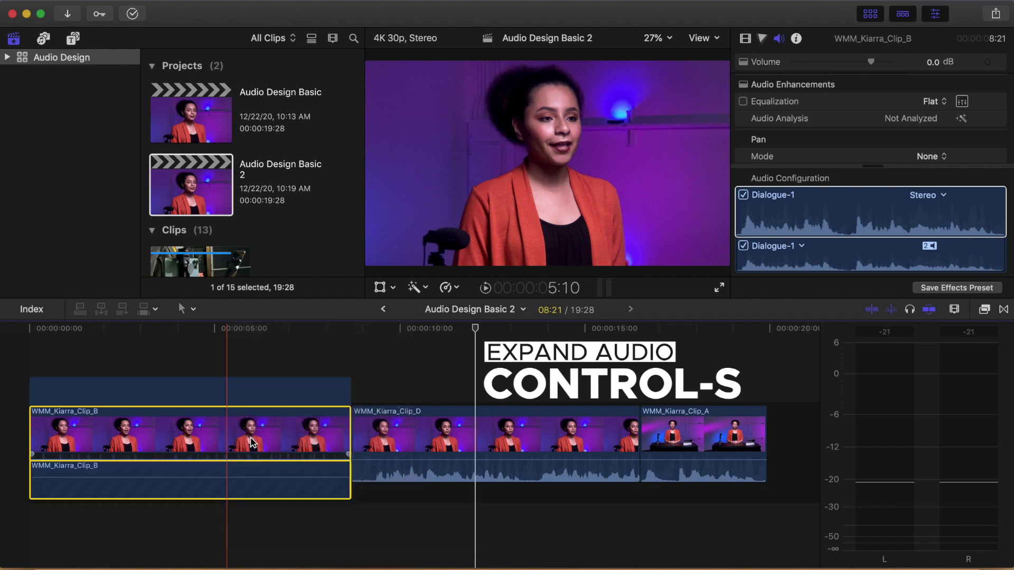
{"action": "left_click", "coordinate": [142, 373]}
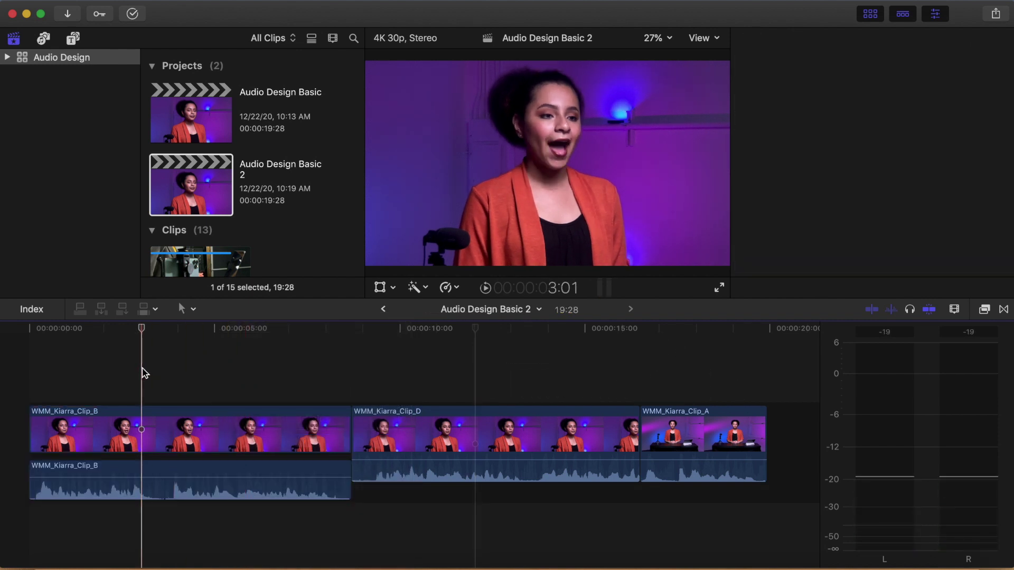
{"action": "left_click", "coordinate": [142, 414]}
{"action": "key", "text": "space"}
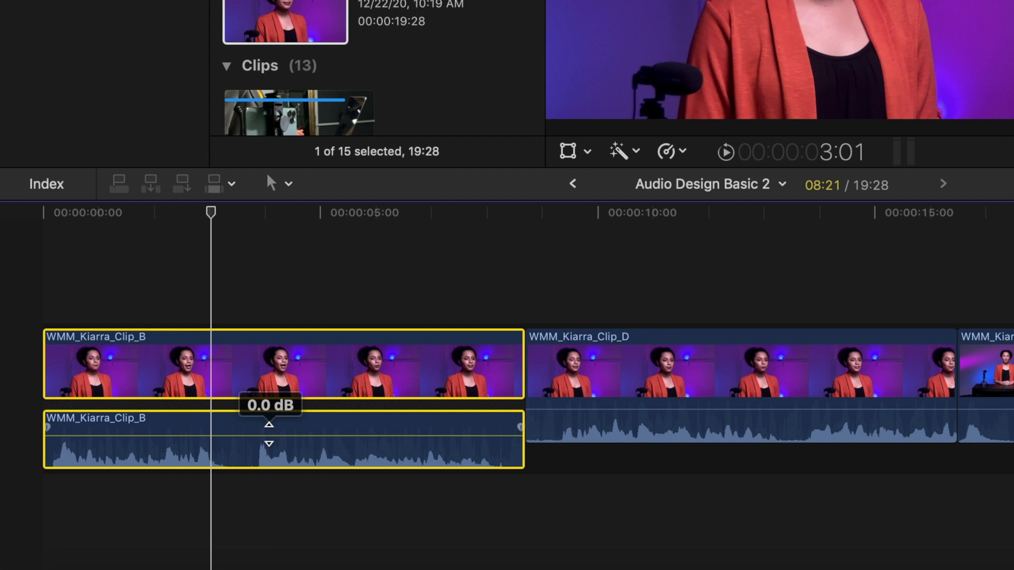
Try the first clip's volume line at -∞ dB and 12 dB, and return it to 0.0 dB
{"action": "left_click_drag", "start_coordinate": [180, 477], "coordinate": [182, 485]}
{"action": "left_click_drag", "start_coordinate": [273, 447], "coordinate": [271, 472]}
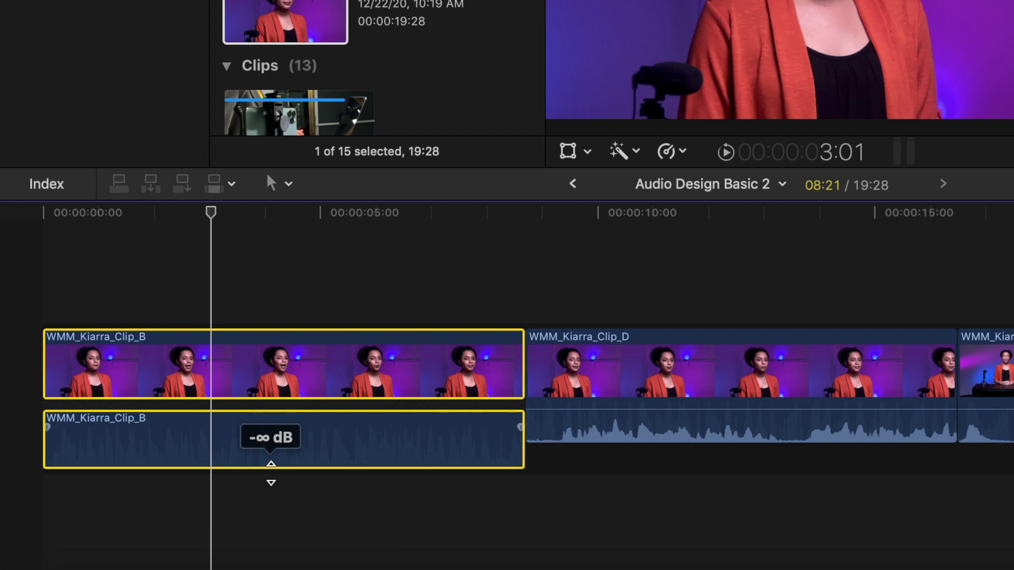
{"action": "left_click_drag", "start_coordinate": [271, 473], "coordinate": [272, 387]}
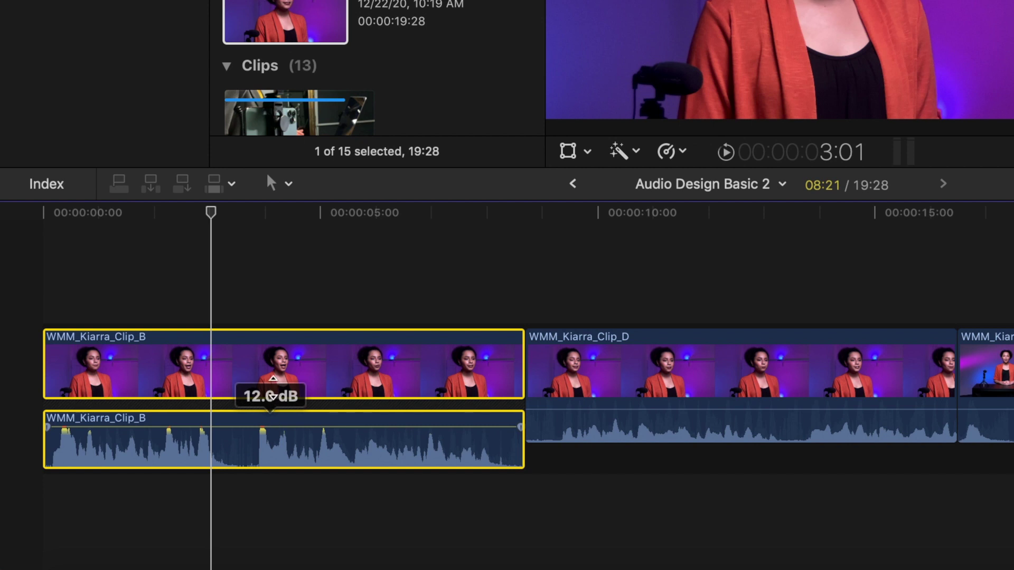
{"action": "left_click_drag", "start_coordinate": [272, 387], "coordinate": [272, 398]}
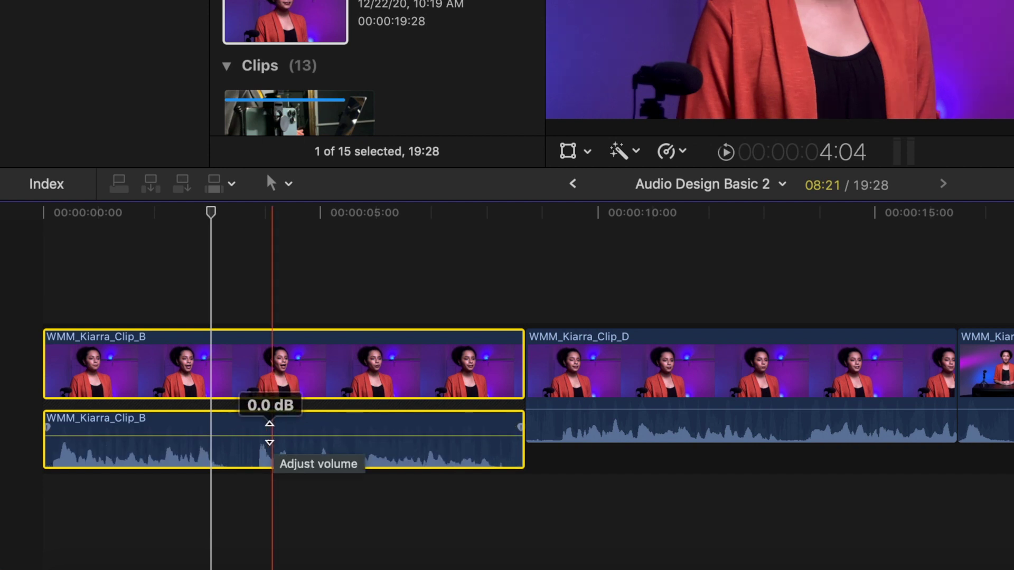
{"action": "left_click_drag", "start_coordinate": [61, 436], "coordinate": [61, 436]}
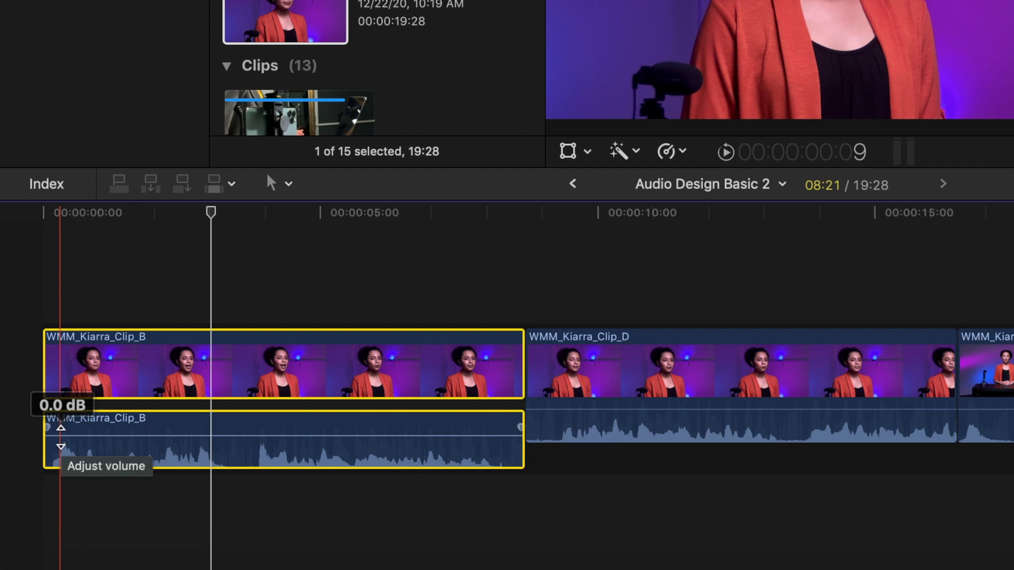
{"action": "mouse_move", "coordinate": [61, 437]}
{"action": "left_mouse_down"}
{"action": "mouse_move", "coordinate": [66, 444]}
{"action": "mouse_move", "coordinate": [64, 434]}
{"action": "left_mouse_up"}
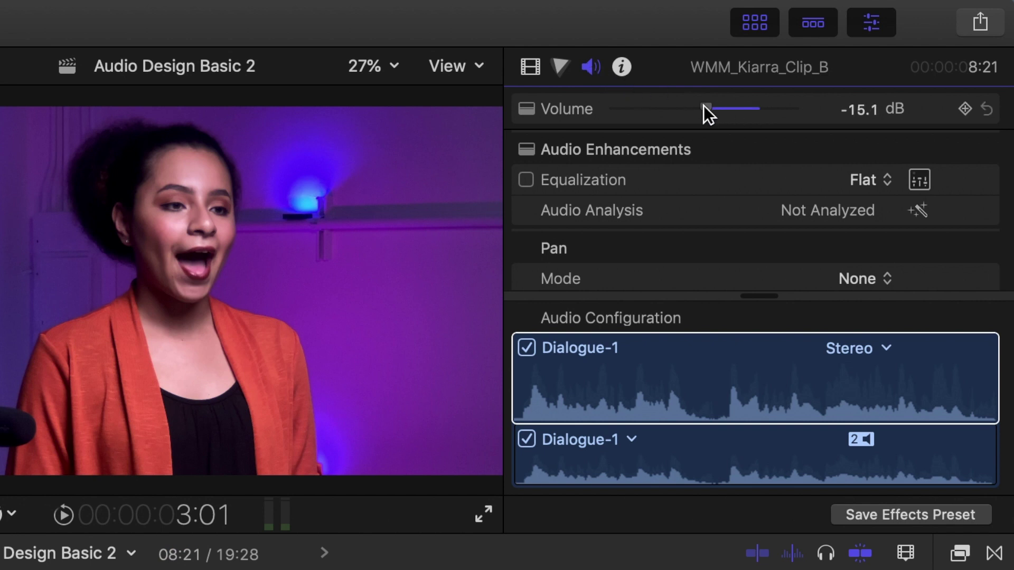
Raise the first clip's volume to 12.0 dB and play it to check for peaks on the meters
{"action": "left_click_drag", "start_coordinate": [667, 105], "coordinate": [758, 92]}
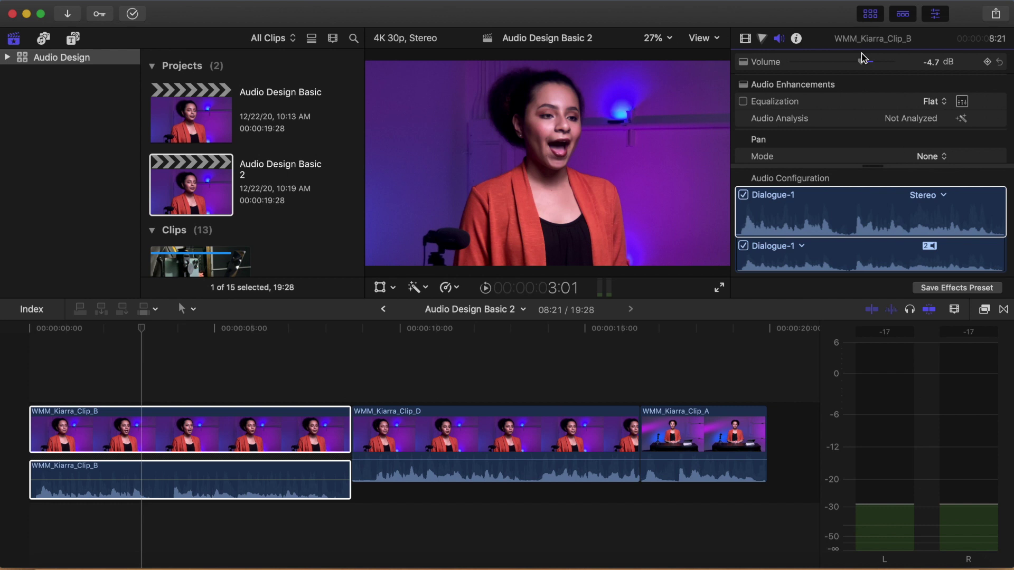
{"action": "key", "text": "ctrl+equal"}
{"action": "key", "text": "ctrl+equal"}
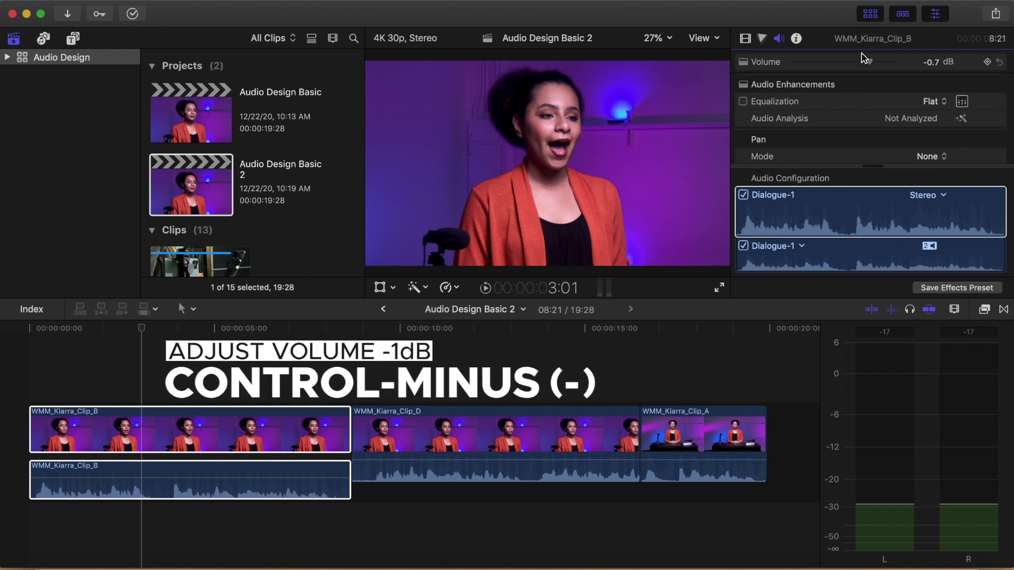
{"action": "left_click_drag", "start_coordinate": [869, 61], "coordinate": [918, 63]}
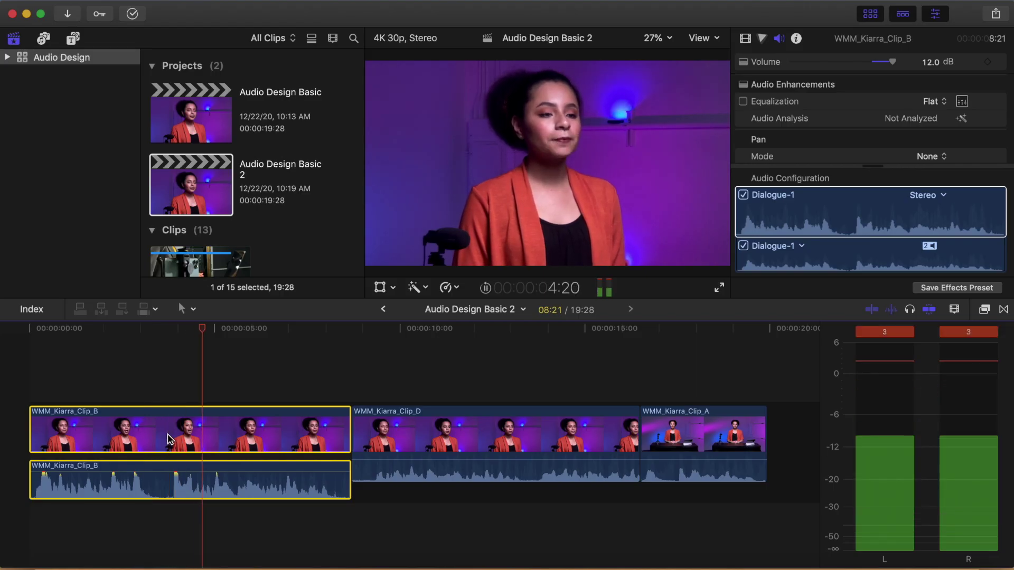
{"action": "key", "text": "space"}
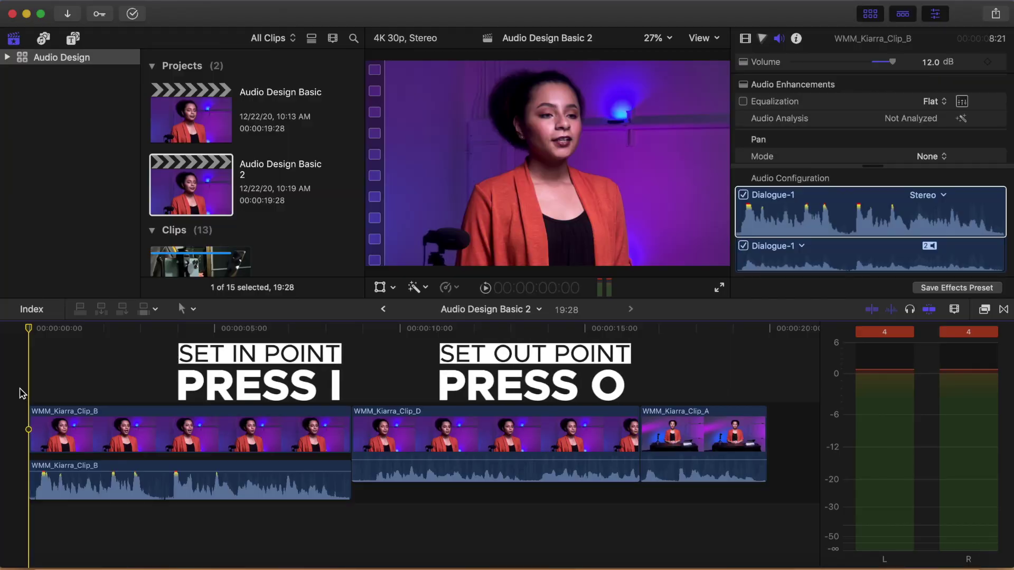
Select a range of about 03:09 from the start of the first clip's audio with the Range Selection tool, and play only that selection
{"action": "left_click", "coordinate": [195, 309]}
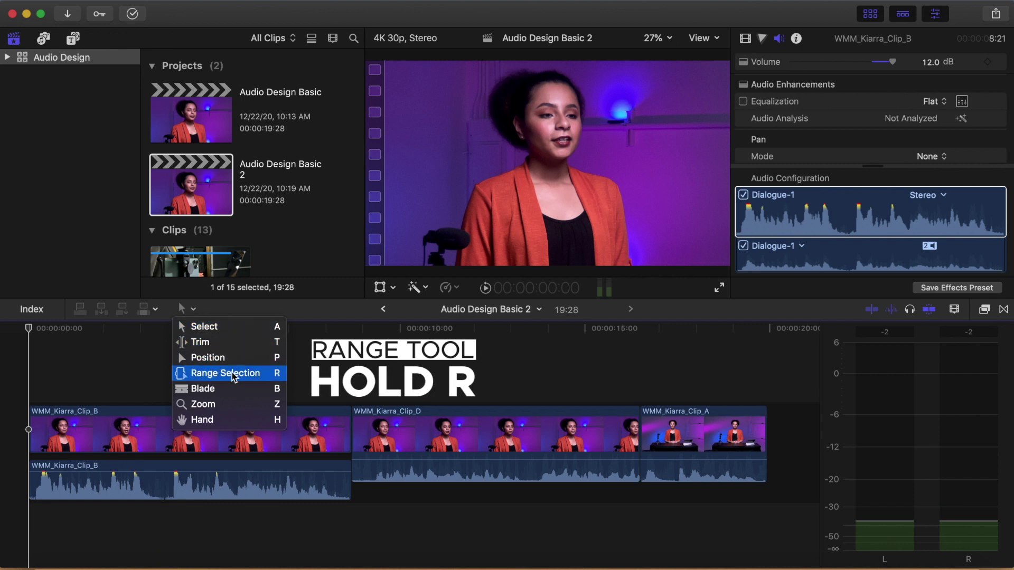
{"action": "left_click", "coordinate": [284, 376]}
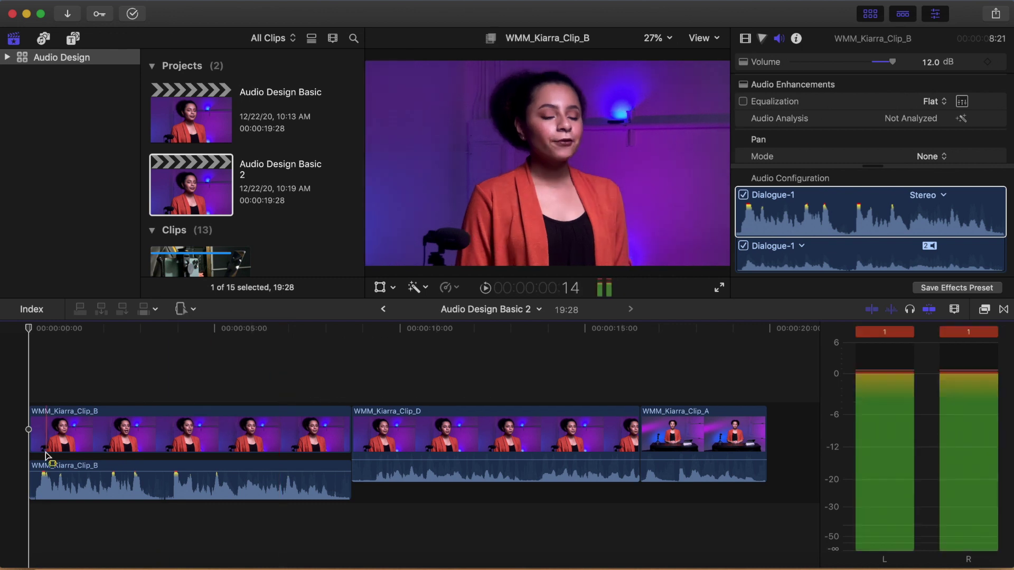
{"action": "left_click_drag", "start_coordinate": [32, 482], "coordinate": [154, 489]}
{"action": "key", "text": "space"}
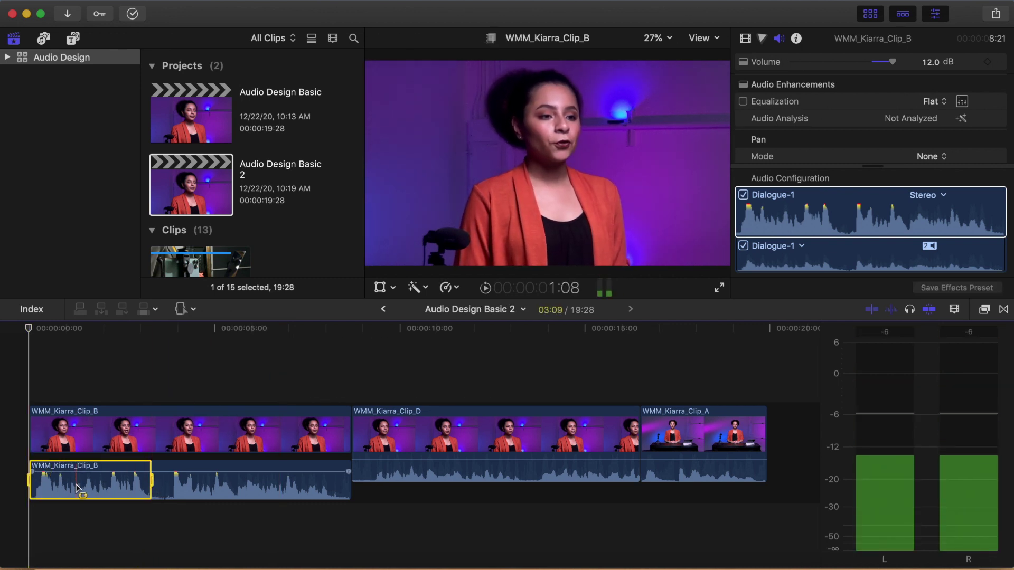
{"action": "mouse_move", "coordinate": [97, 472]}
{"action": "left_mouse_down"}
{"action": "mouse_move", "coordinate": [100, 484]}
{"action": "mouse_move", "coordinate": [99, 471]}
{"action": "left_mouse_up"}
{"action": "key", "text": "Home"}
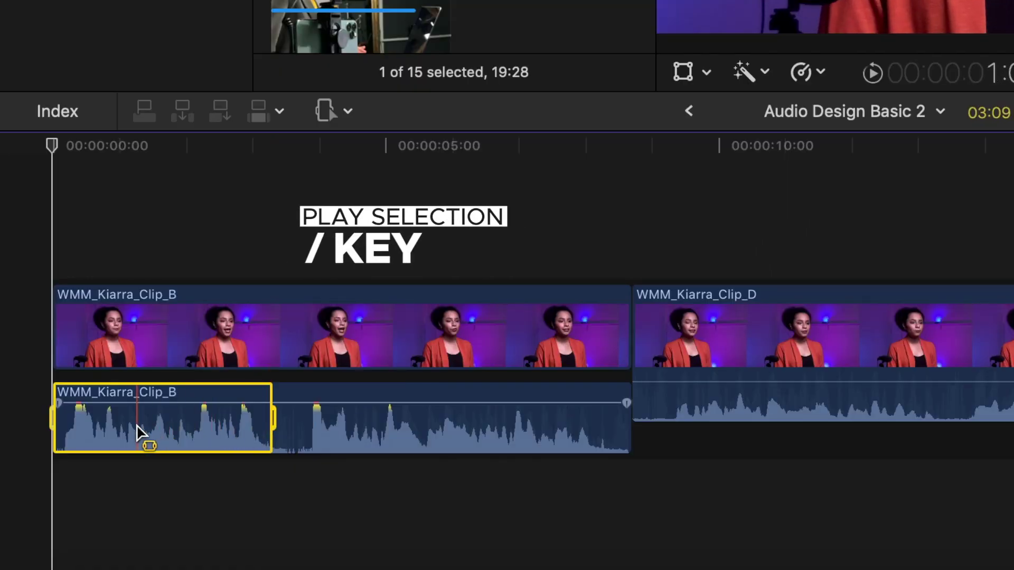
{"action": "key", "text": "slash"}
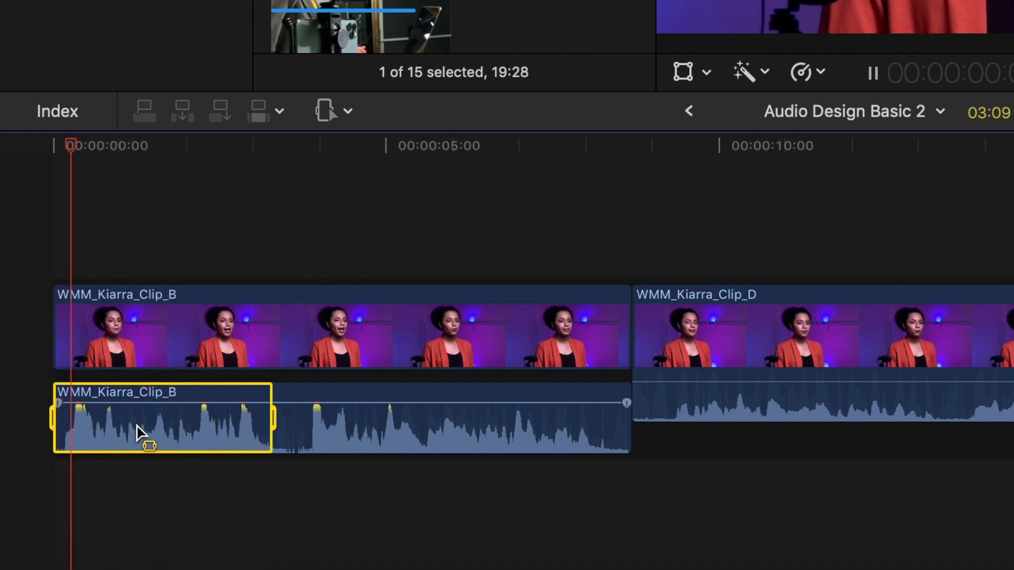
Lower a selected range of about 03:04 in the first clip's audio to 3.0 dB, and shift the range's two inner volume keyframes slightly earlier
{"action": "key", "text": "a"}
{"action": "key", "text": "space"}
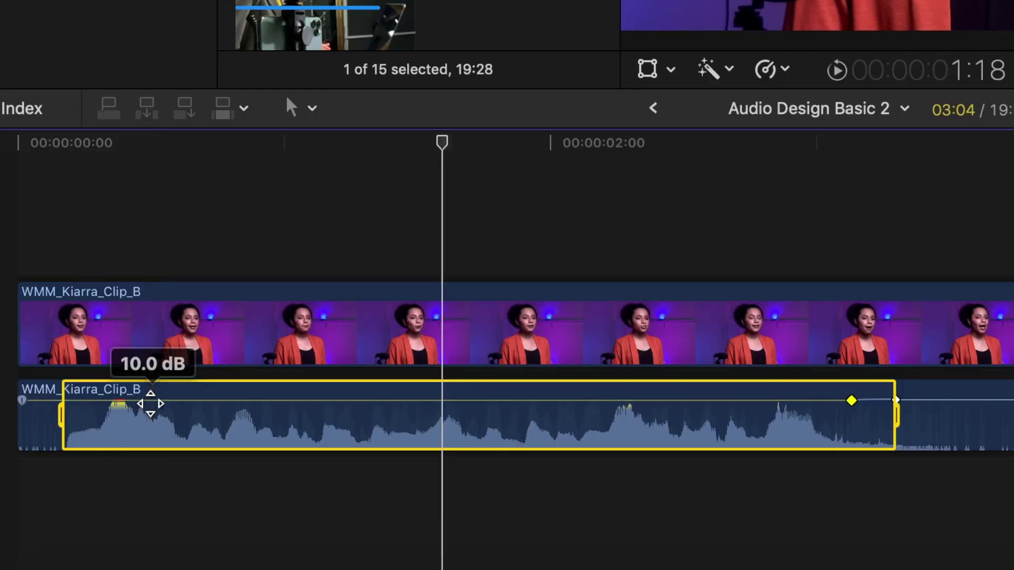
{"action": "mouse_move", "coordinate": [150, 401]}
{"action": "left_mouse_down"}
{"action": "mouse_move", "coordinate": [151, 434]}
{"action": "mouse_move", "coordinate": [159, 401]}
{"action": "left_mouse_up"}
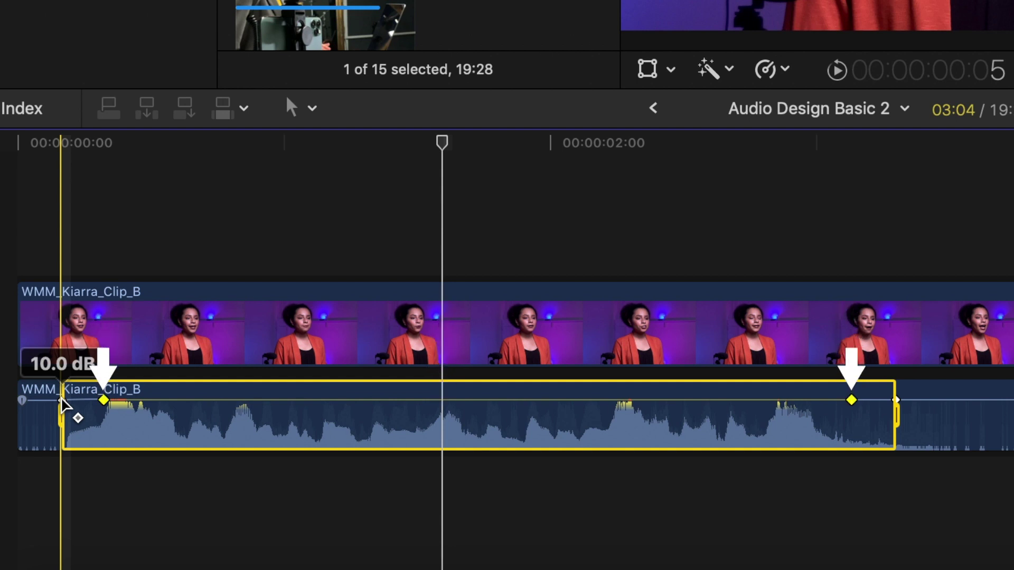
{"action": "mouse_move", "coordinate": [244, 400]}
{"action": "left_mouse_down"}
{"action": "mouse_move", "coordinate": [247, 426]}
{"action": "mouse_move", "coordinate": [246, 407]}
{"action": "left_mouse_up"}
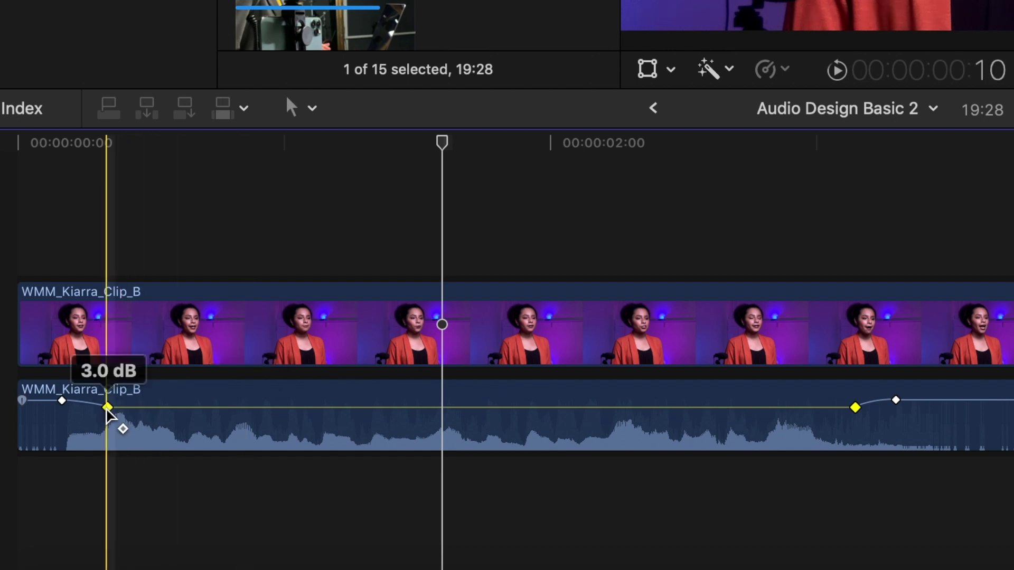
{"action": "mouse_move", "coordinate": [108, 408]}
{"action": "left_mouse_down"}
{"action": "mouse_move", "coordinate": [86, 411]}
{"action": "mouse_move", "coordinate": [115, 412]}
{"action": "mouse_move", "coordinate": [122, 388]}
{"action": "mouse_move", "coordinate": [147, 388]}
{"action": "mouse_move", "coordinate": [82, 389]}
{"action": "mouse_move", "coordinate": [112, 389]}
{"action": "left_mouse_up"}
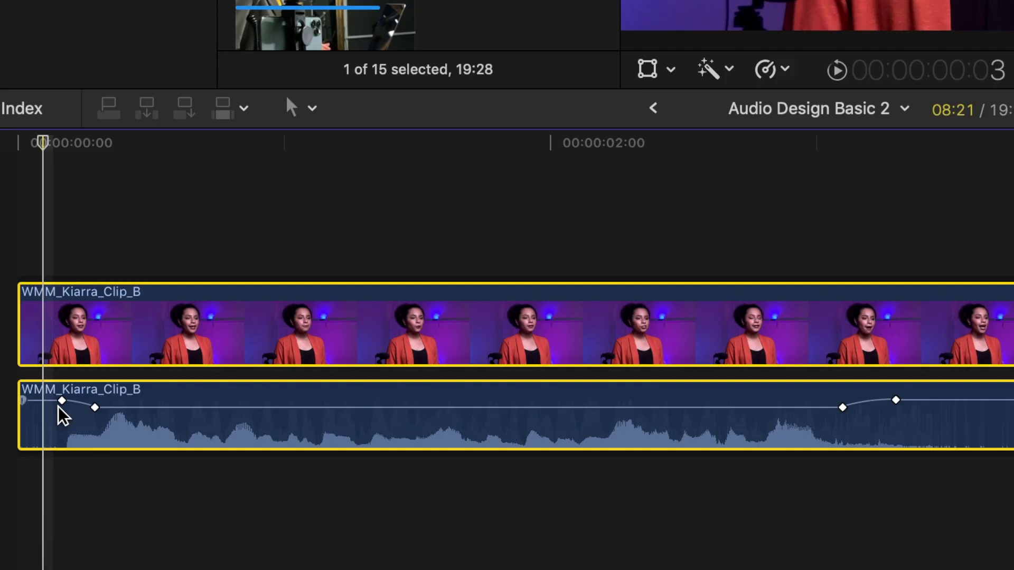
Add two extra volume keyframes near the start of the first clip's audio, before the keyframes of the lowered range
{"action": "left_click", "coordinate": [36, 276]}
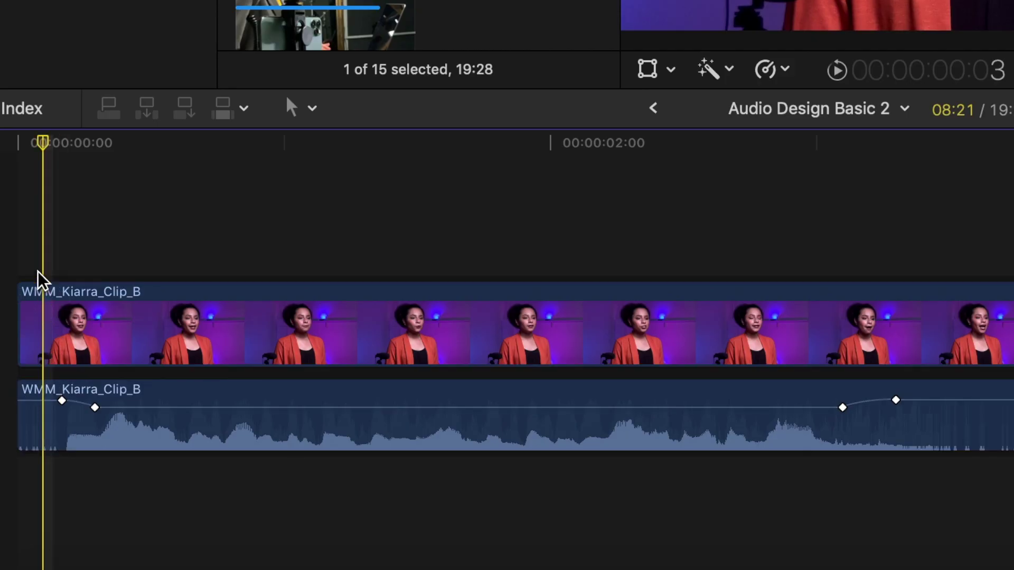
{"action": "left_click", "coordinate": [42, 402], "text": "alt"}
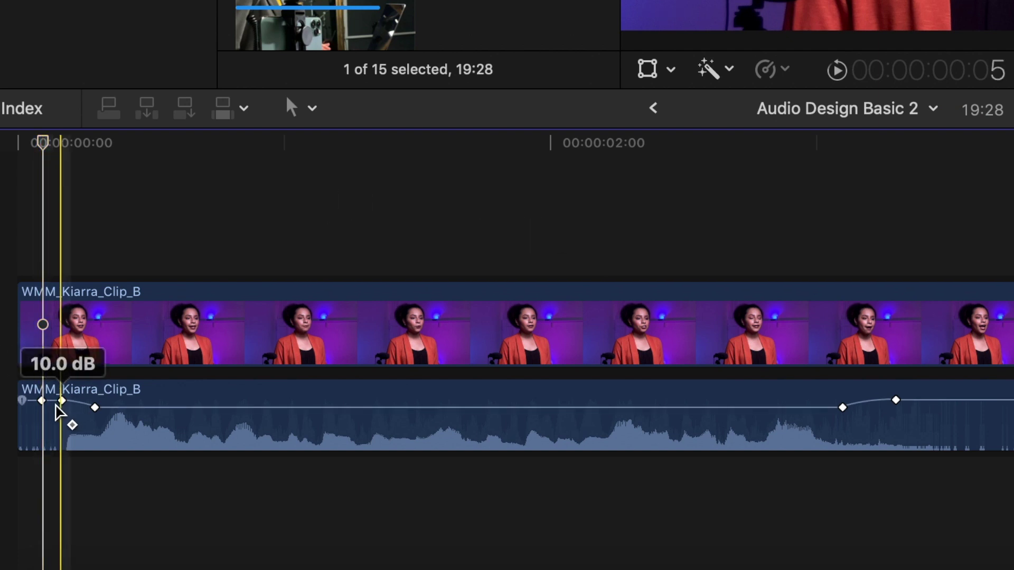
{"action": "key", "text": "space"}
{"action": "key", "text": "space"}
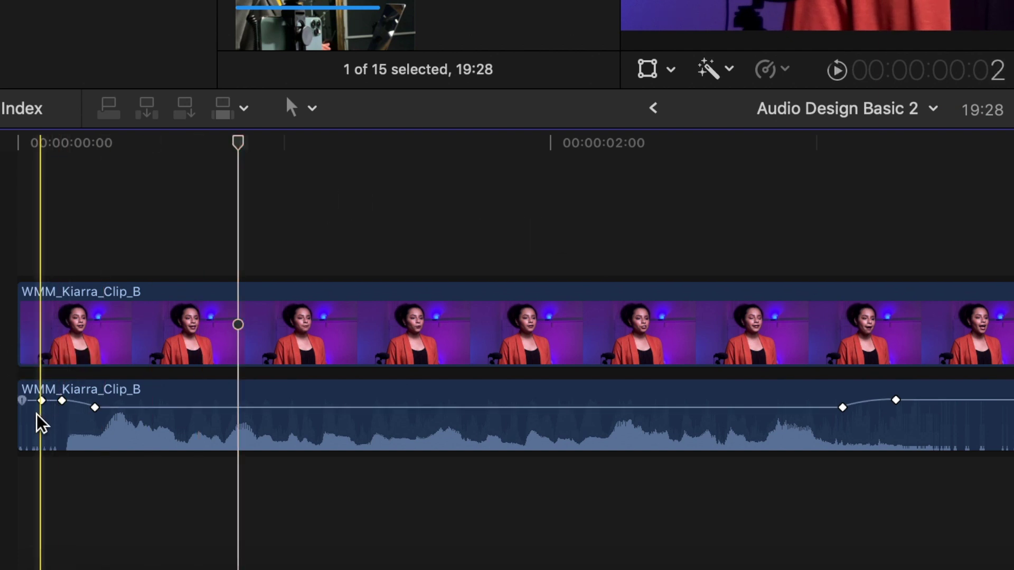
{"action": "key", "text": "Home"}
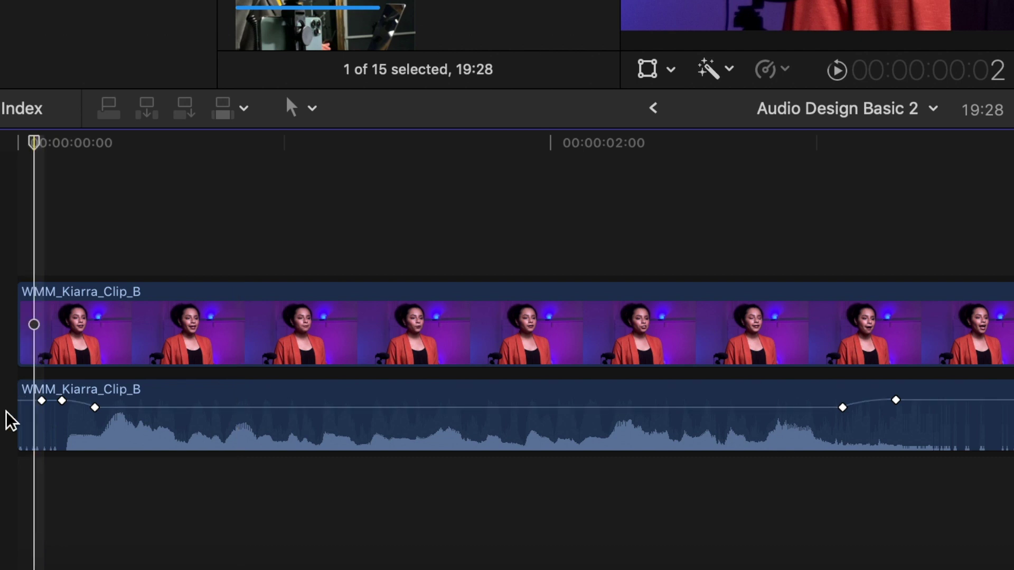
{"action": "key", "text": "Left"}
{"action": "left_click", "coordinate": [31, 401], "text": "alt"}
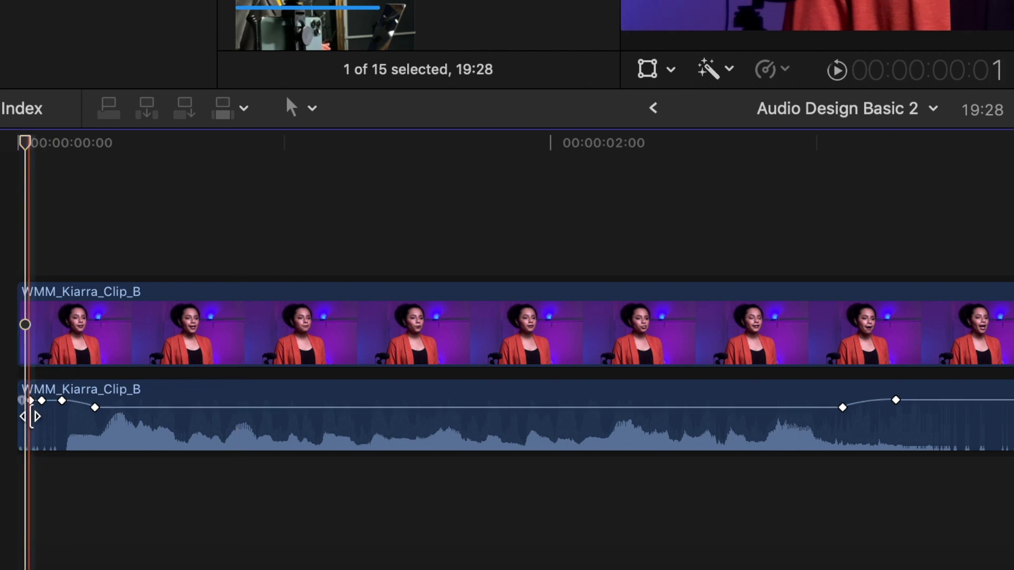
Add two volume keyframes after the lowered range at about 3:13 and 3:17, and adjust the volume line just after that range
{"action": "key", "text": "Right"}
{"action": "key", "text": "Right"}
{"action": "key", "text": "Right"}
{"action": "key", "text": "Right"}
{"action": "key", "text": "Right"}
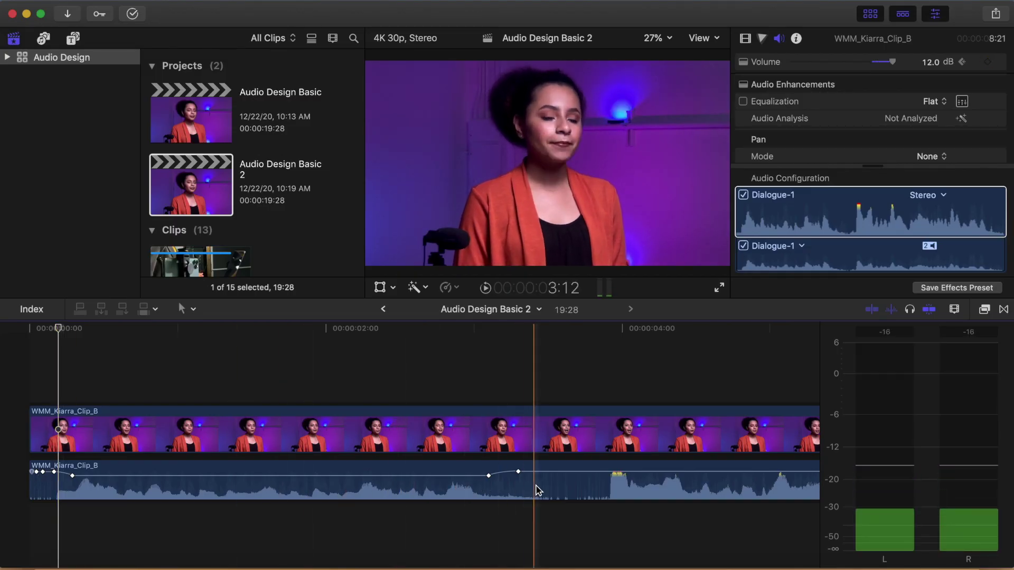
{"action": "left_click", "coordinate": [934, 431]}
{"action": "left_click", "coordinate": [540, 489]}
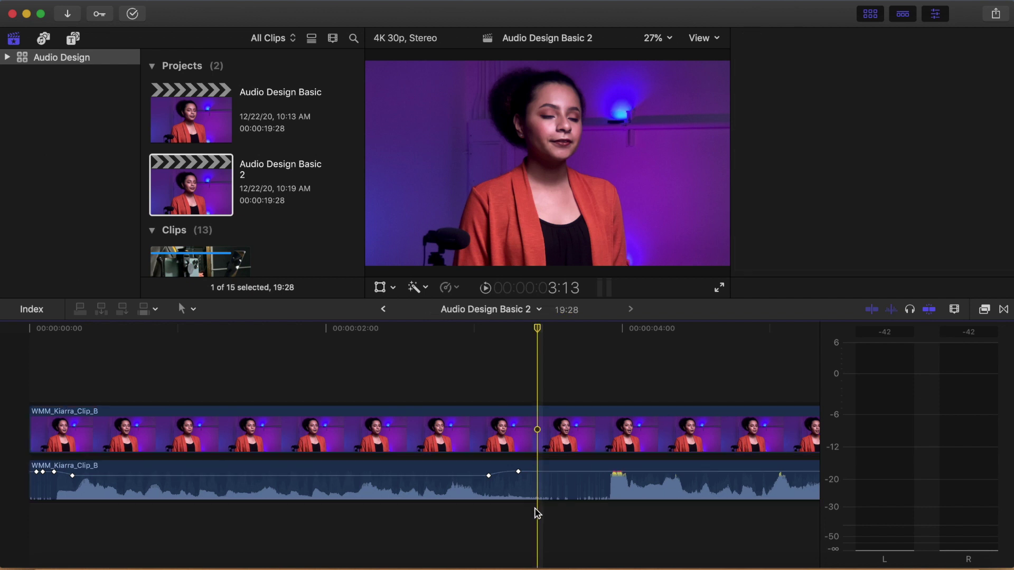
{"action": "left_click", "coordinate": [536, 472], "text": "alt"}
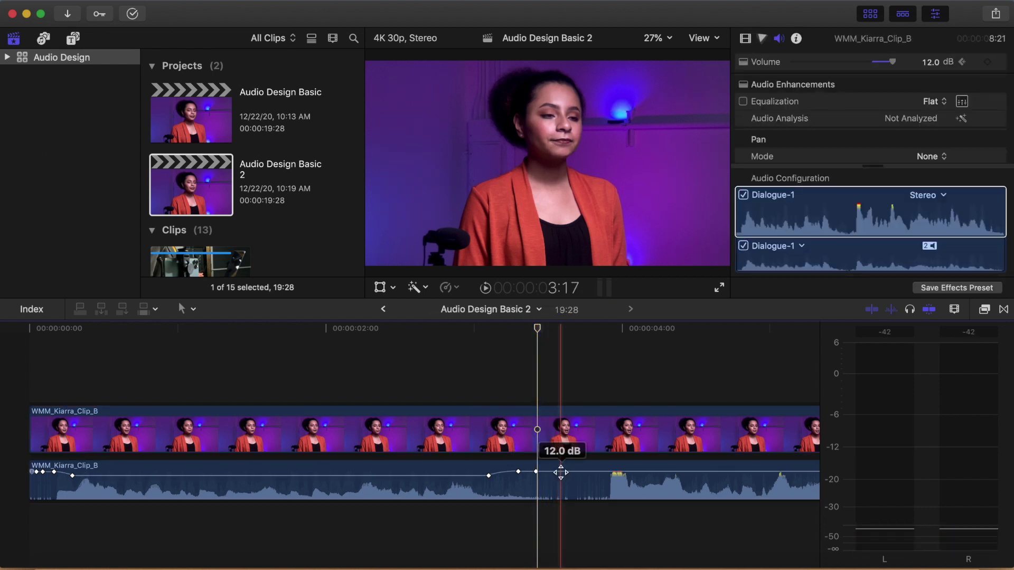
{"action": "left_click", "coordinate": [562, 472], "text": "alt"}
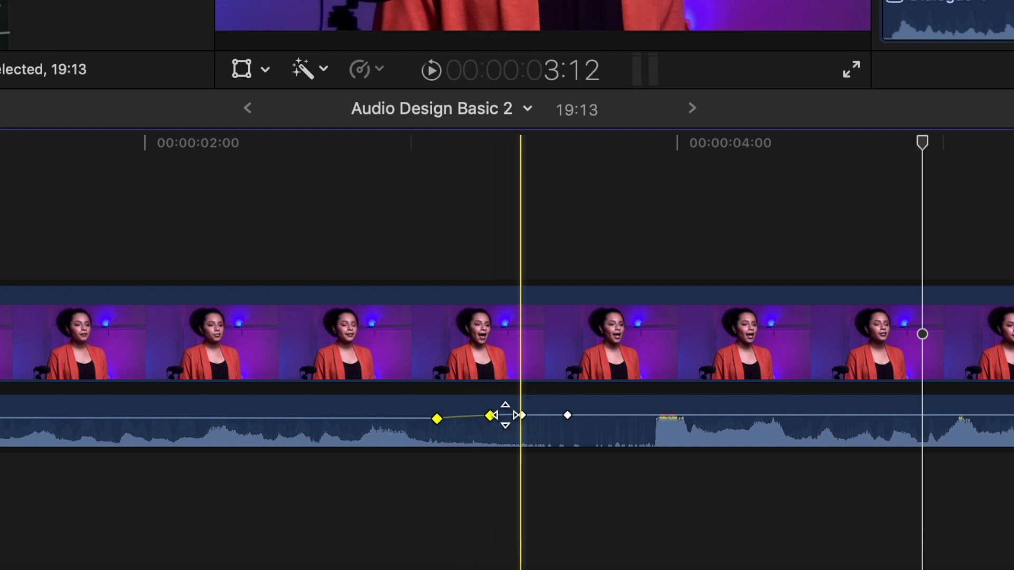
{"action": "mouse_move", "coordinate": [508, 416]}
{"action": "left_mouse_down"}
{"action": "mouse_move", "coordinate": [510, 426]}
{"action": "mouse_move", "coordinate": [509, 411]}
{"action": "left_mouse_up"}
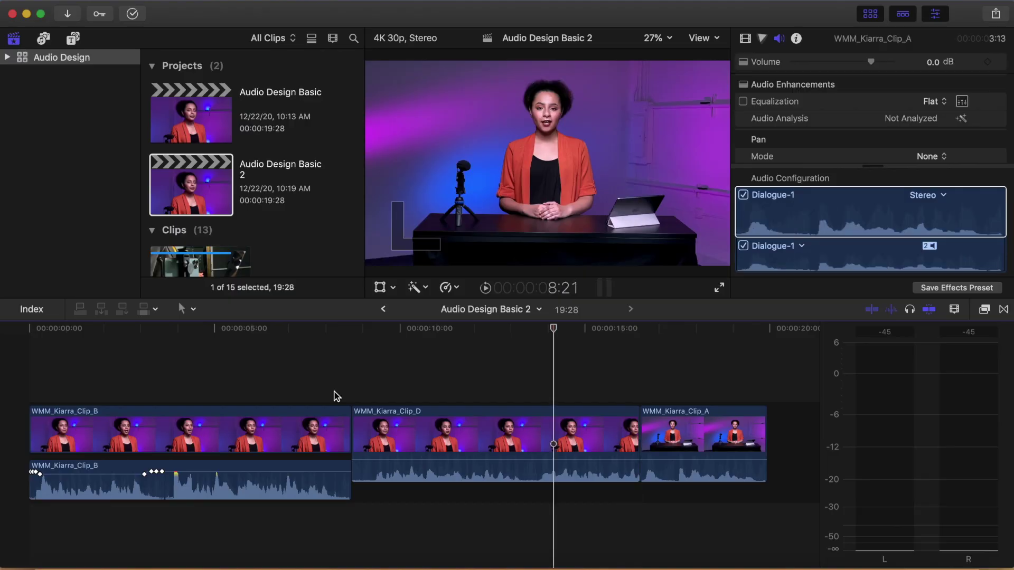
Move the playhead to the edit between the first and second clips, and collapse the first clip's expanded audio
{"action": "key", "text": "Down"}
{"action": "key", "text": "Up"}
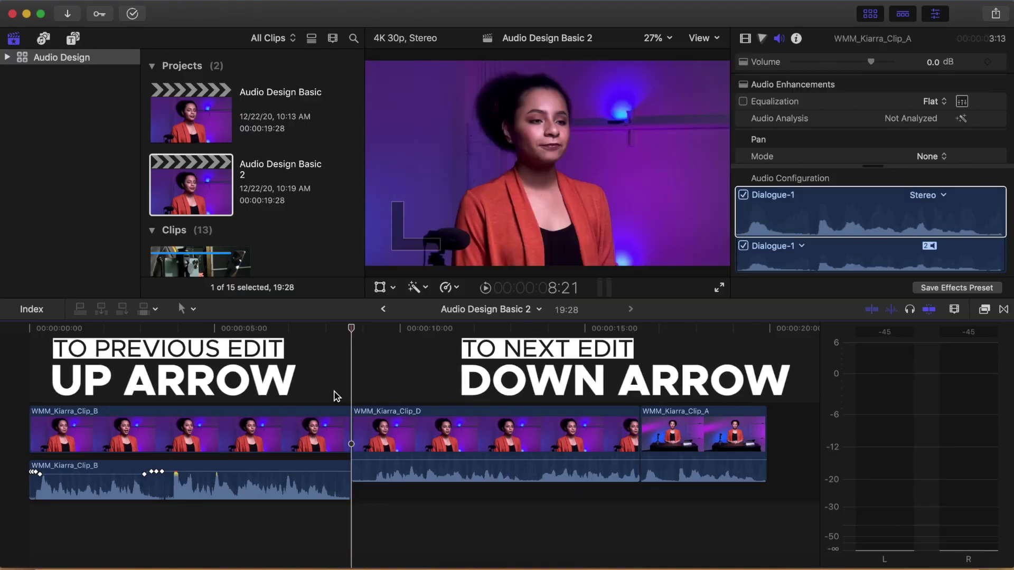
{"action": "key", "text": "ctrl+s"}
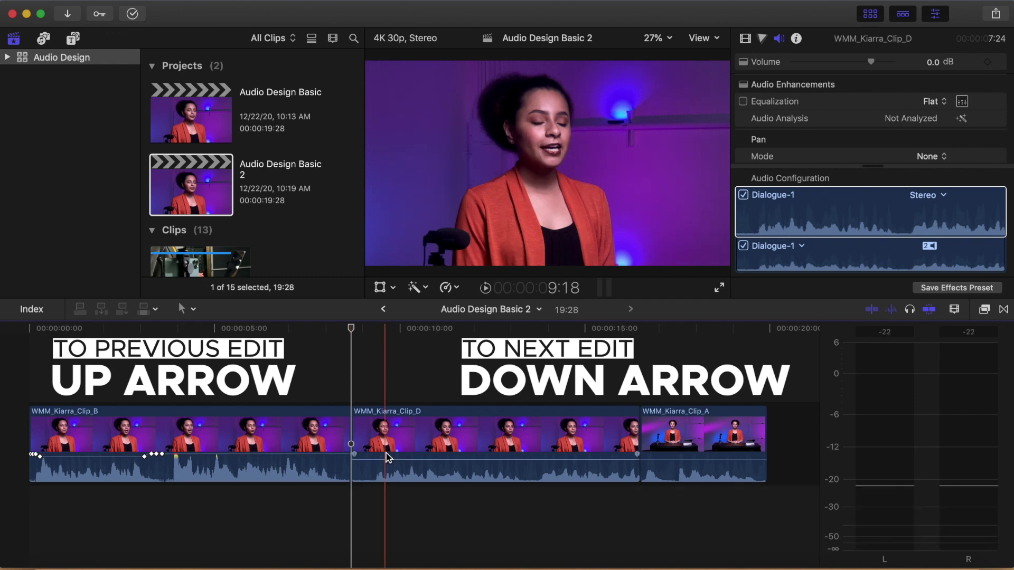
Go to the edit at 16:15, and expand the audio of WMM_Kiarra_Clip_D and WMM_Kiarra_Clip_A below their video
{"action": "key", "text": "Down"}
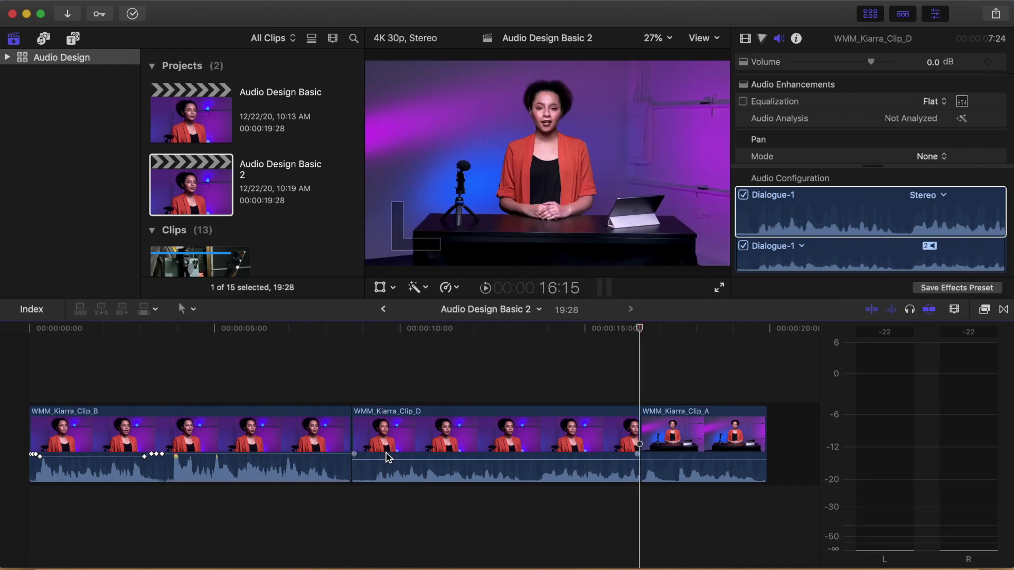
{"action": "double_click", "coordinate": [545, 474]}
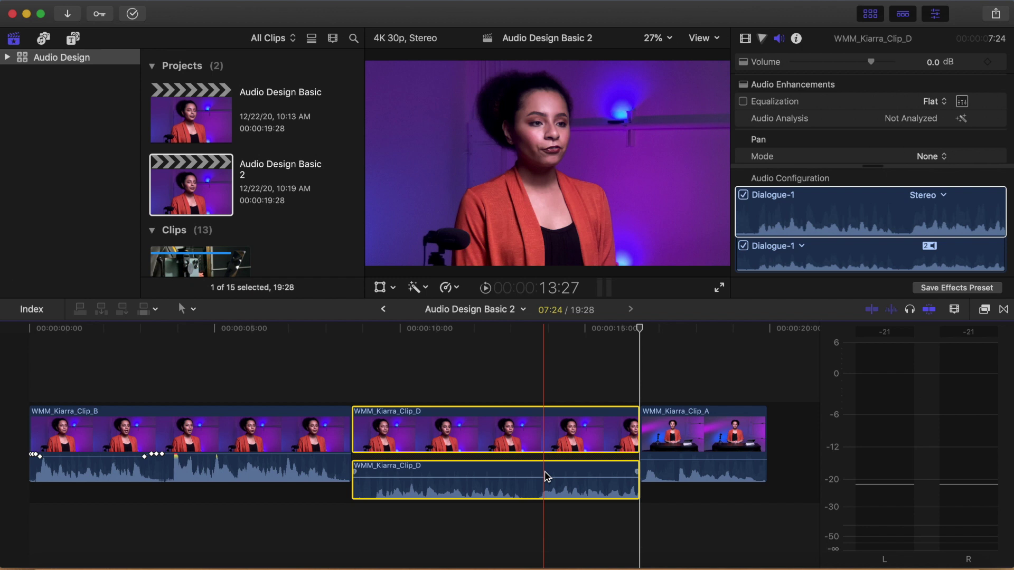
{"action": "double_click", "coordinate": [673, 473]}
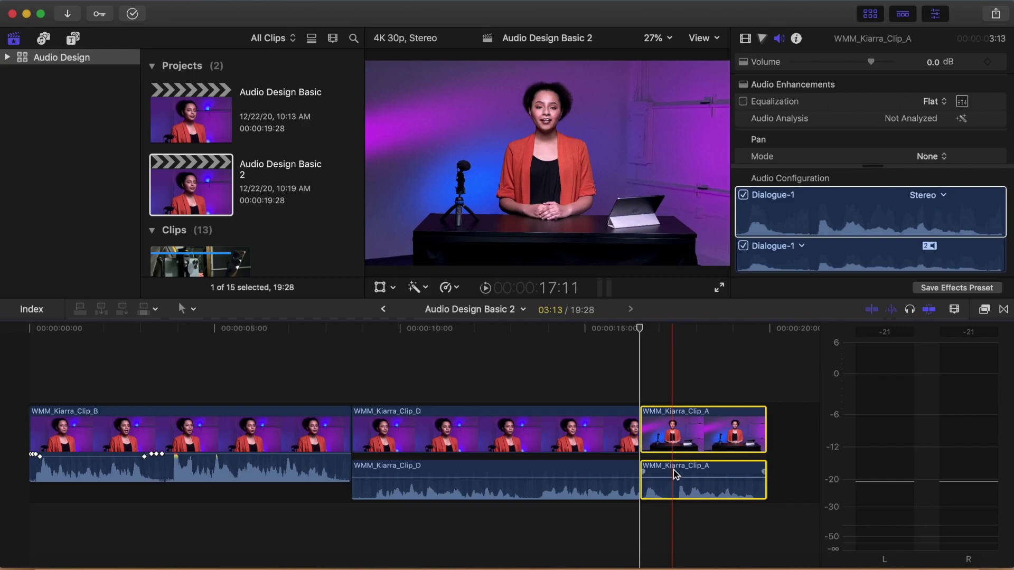
Extend the end of Clip D's audio to about 17:10 under Clip A, and extend the start of Clip A's audio back to 16:00
{"action": "left_click", "coordinate": [634, 475]}
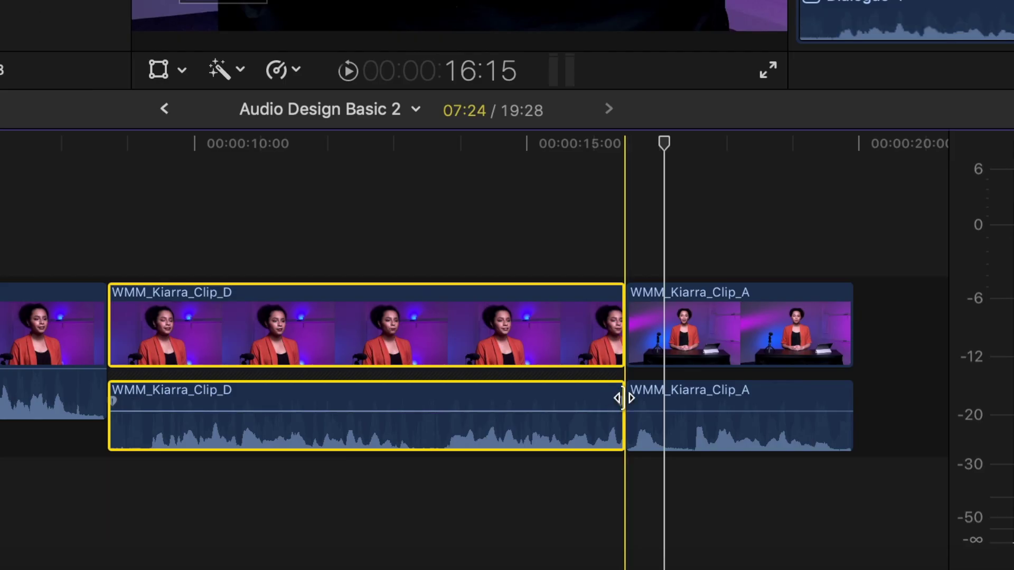
{"action": "left_click_drag", "start_coordinate": [623, 398], "coordinate": [678, 389]}
{"action": "left_click", "coordinate": [627, 489]}
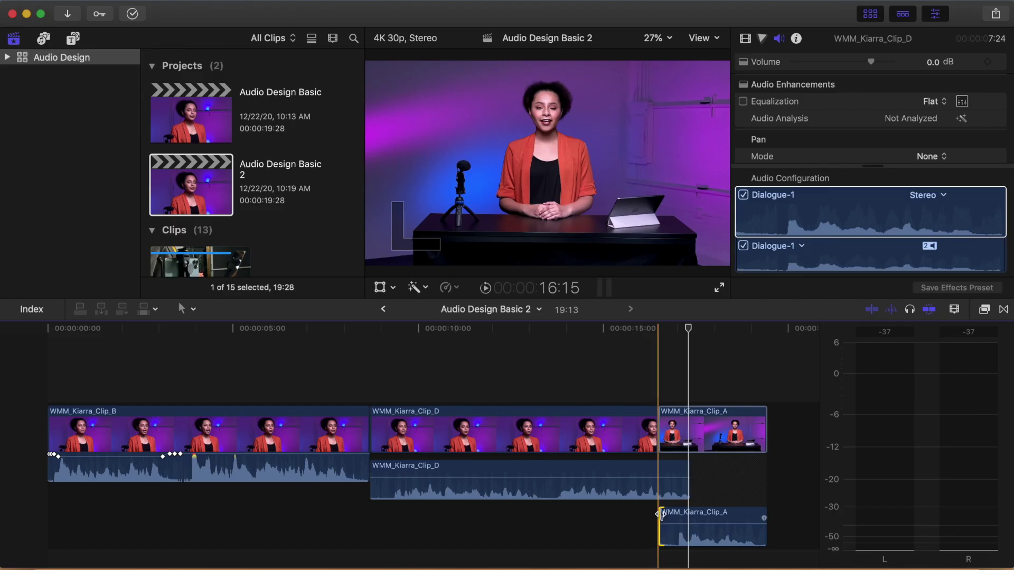
{"action": "left_click_drag", "start_coordinate": [661, 516], "coordinate": [641, 515]}
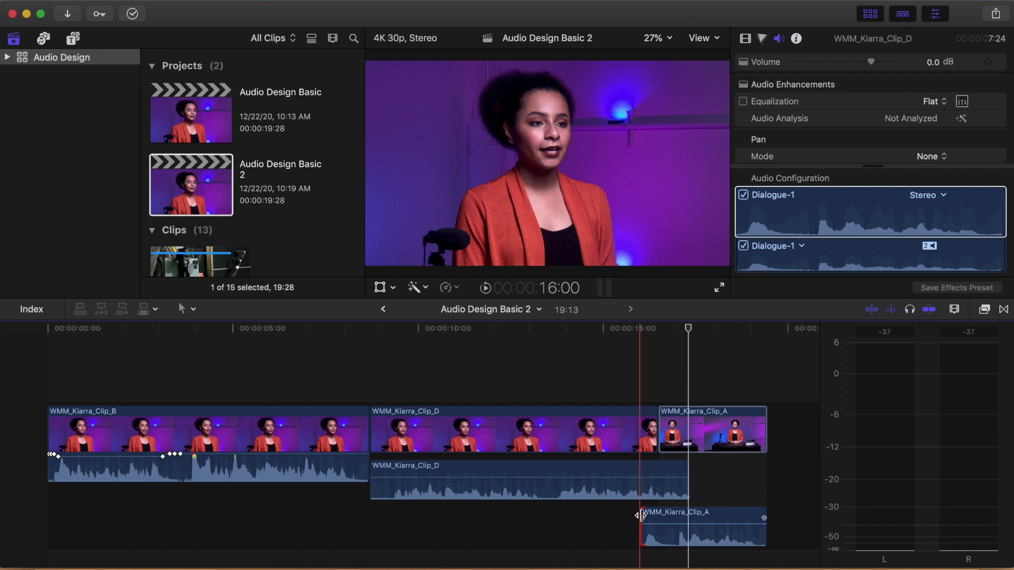
Play the section where the audio of Clip D and Clip A overlaps
{"action": "left_click", "coordinate": [618, 516]}
{"action": "key", "text": "space"}
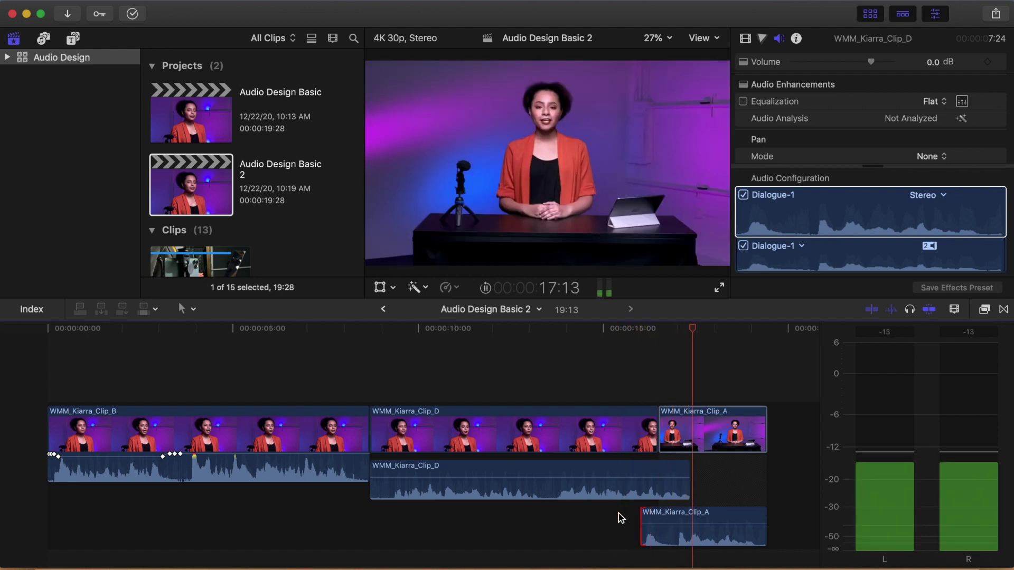
{"action": "key", "text": "space"}
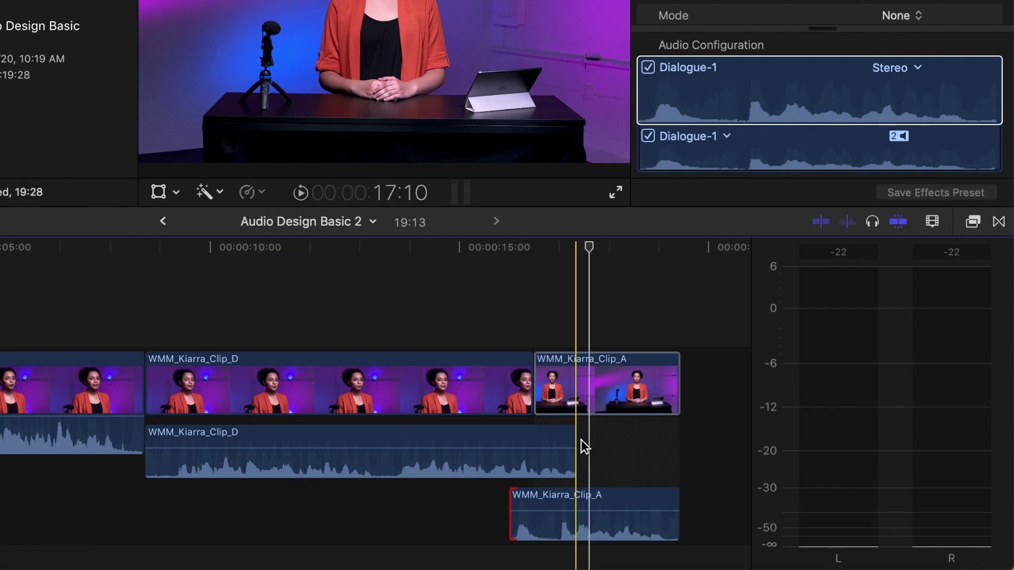
Fade out the end of Clip D's audio from about 16:00, where Clip A's audio starts, and view the fade shape options
{"action": "key", "text": "super+equal"}
{"action": "key", "text": "super+equal"}
{"action": "scroll", "coordinate": [629, 465], "scroll_direction": "right", "scroll_amount": 5}
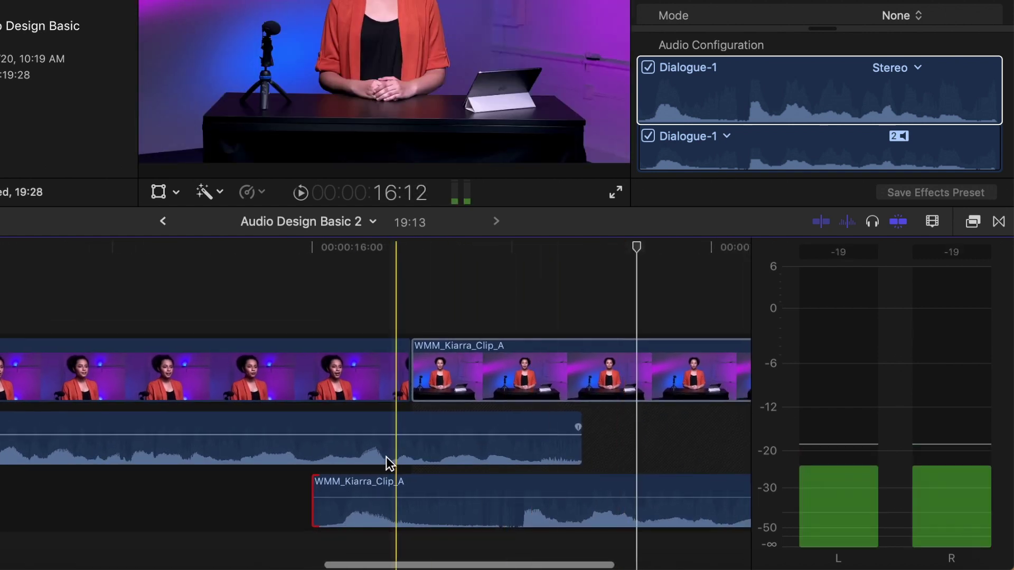
{"action": "left_click", "coordinate": [267, 498]}
{"action": "key", "text": "super+minus"}
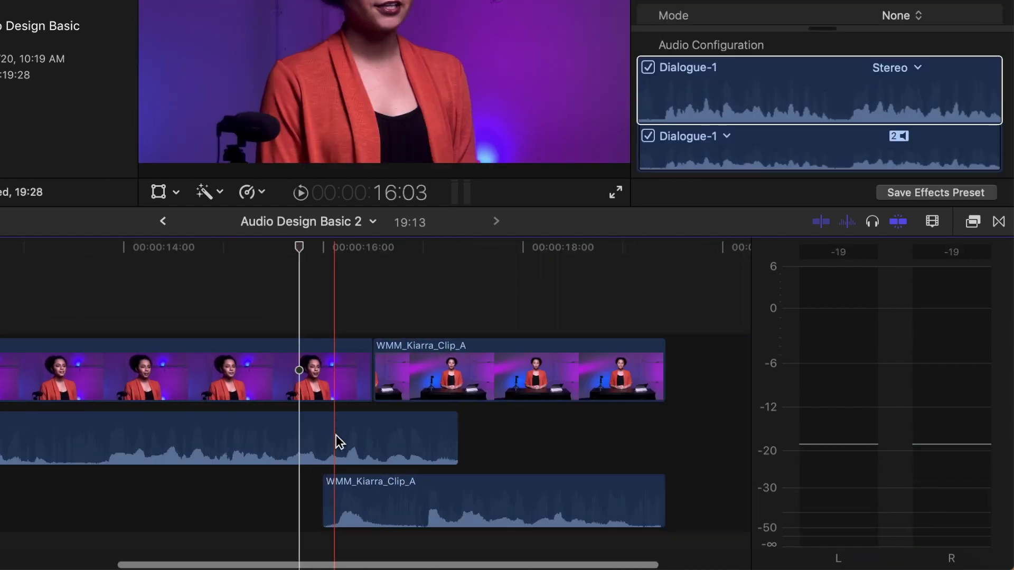
{"action": "key", "text": "super+equal"}
{"action": "left_click", "coordinate": [335, 435]}
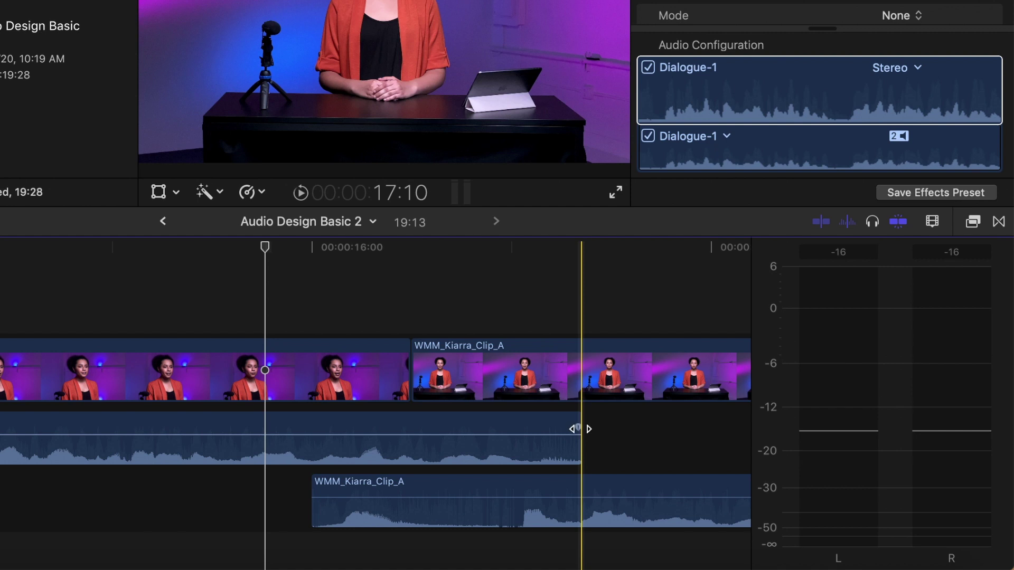
{"action": "left_click_drag", "start_coordinate": [580, 428], "coordinate": [316, 444]}
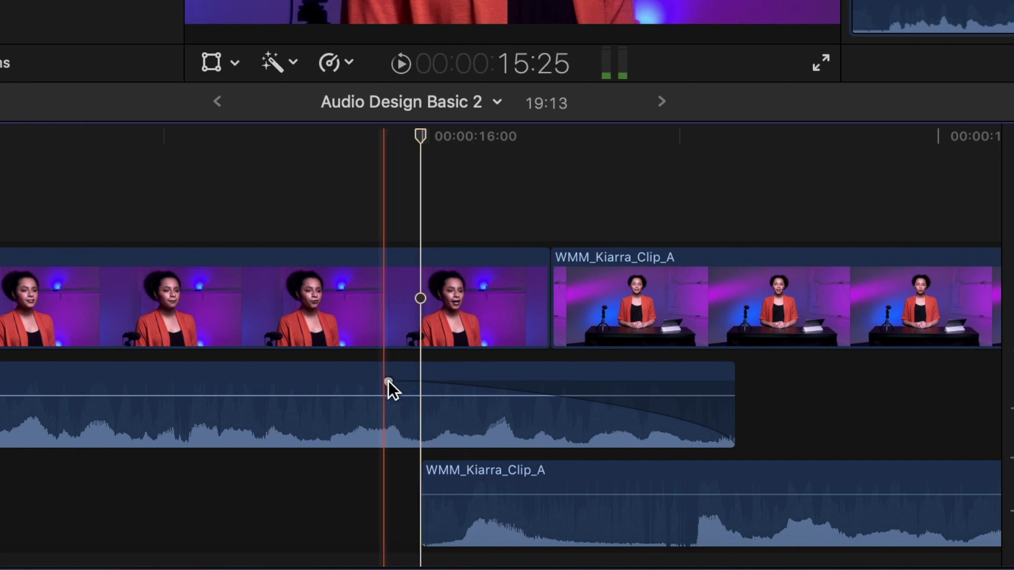
{"action": "right_click", "coordinate": [293, 429]}
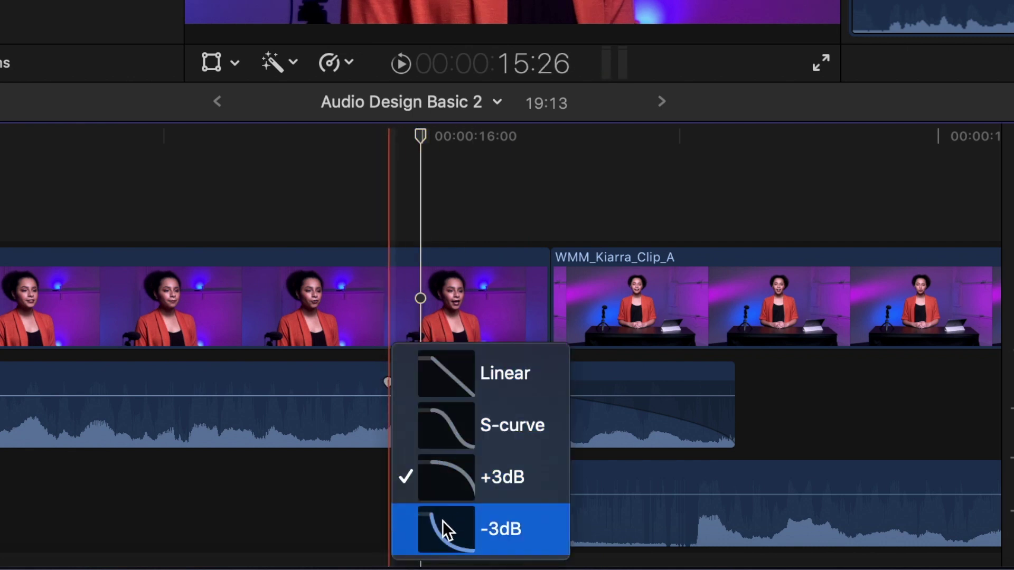
{"action": "left_click", "coordinate": [466, 388]}
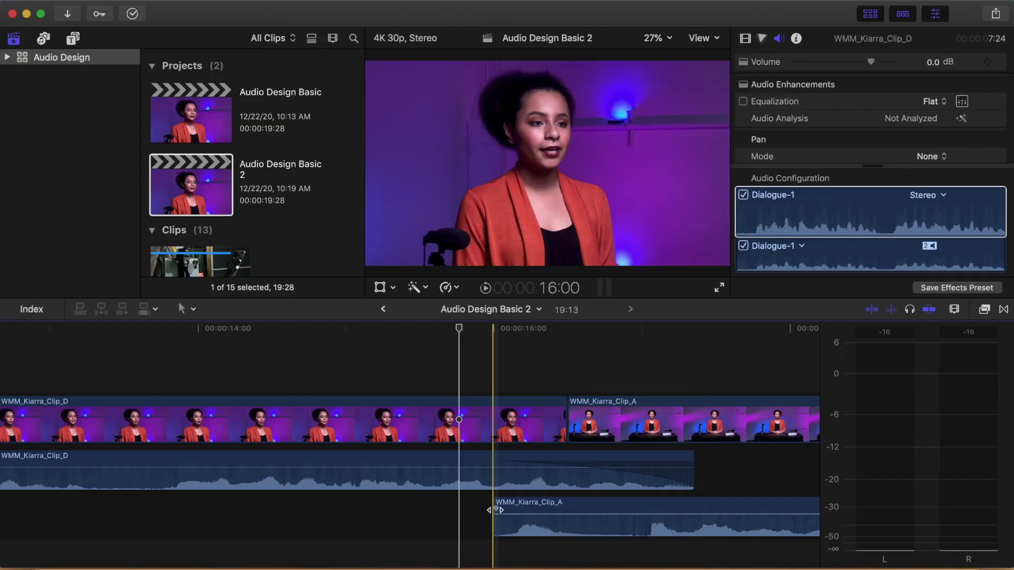
Fade in the start of Clip A's audio up to the end of Clip D's audio, and open the Adjust Audio Fades options
{"action": "left_click_drag", "start_coordinate": [495, 509], "coordinate": [695, 505]}
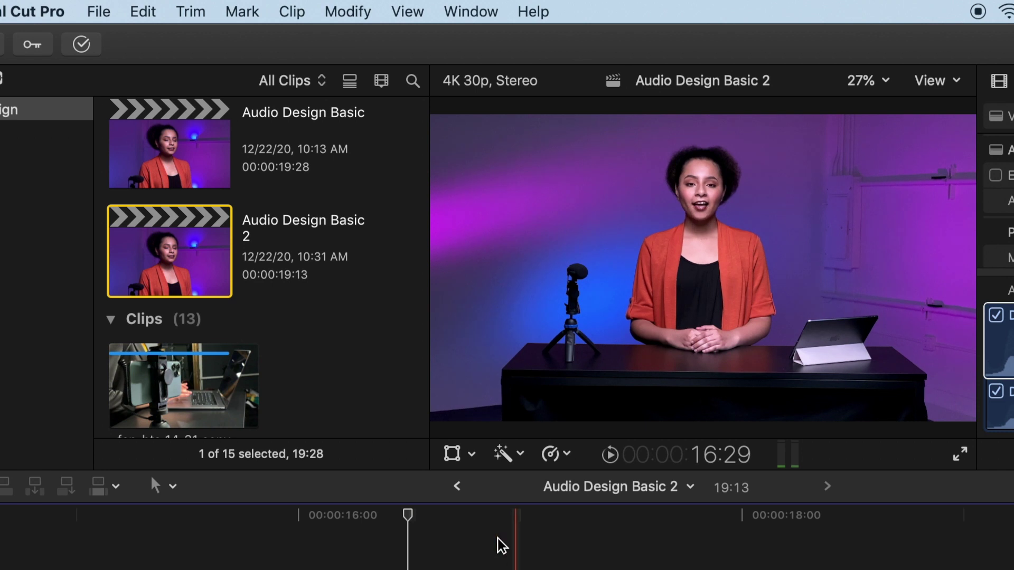
{"action": "left_click", "coordinate": [327, 10]}
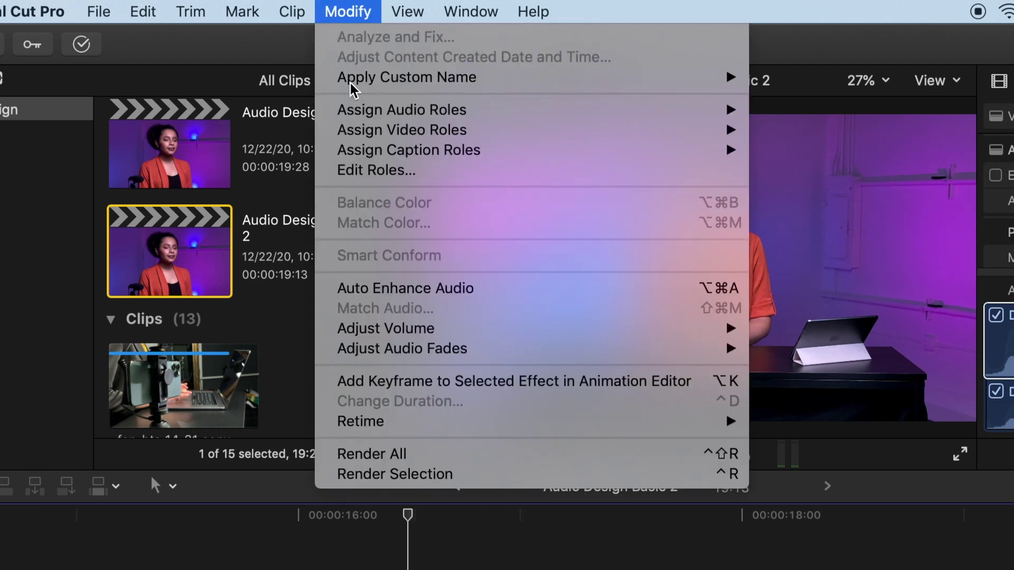
{"action": "mouse_move", "coordinate": [420, 354]}
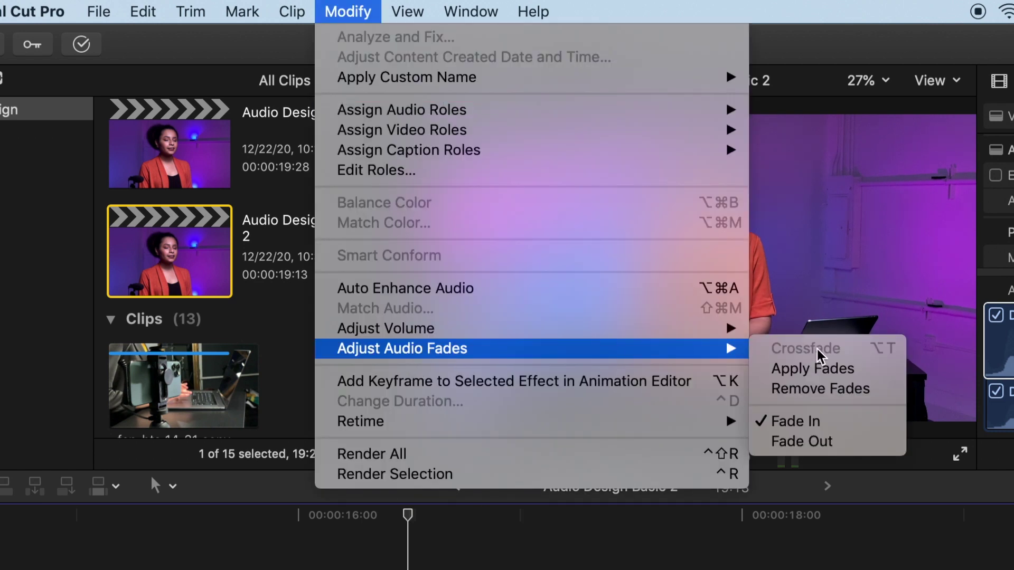